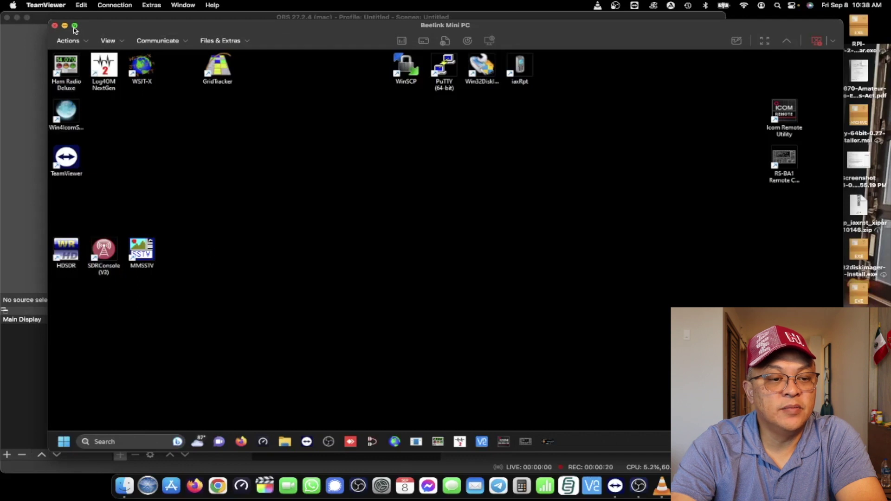
Switch the Beelink Mini PC remote desktop session to full screen.
left_click(74, 26)
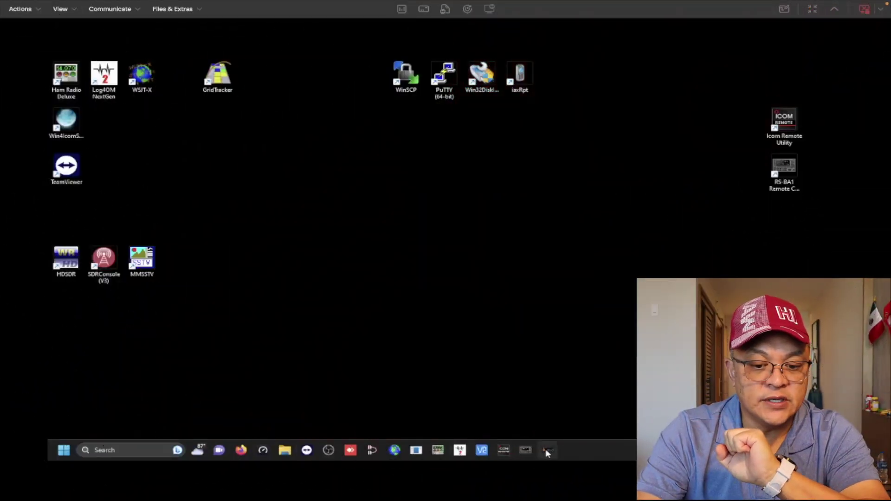
Launch Mercury LUX PC v1.0, connect it on COM7, and toggle OPR/STB past the exception.
left_click(547, 450)
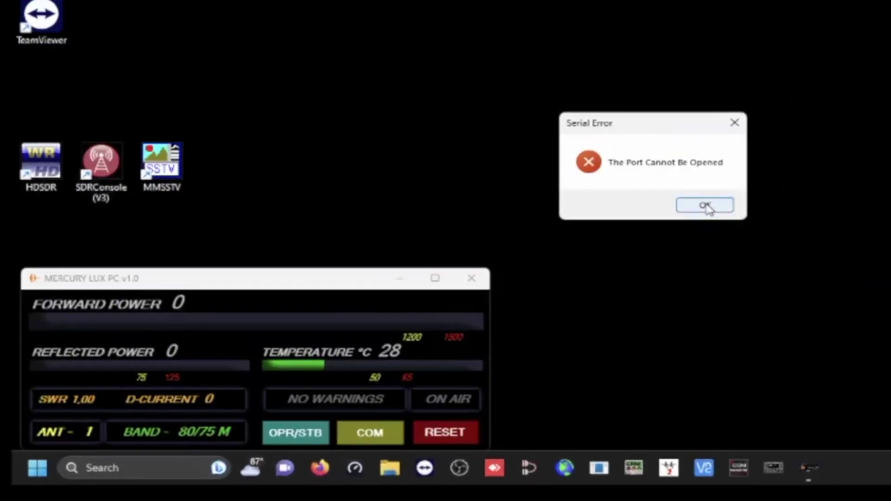
left_click(706, 206)
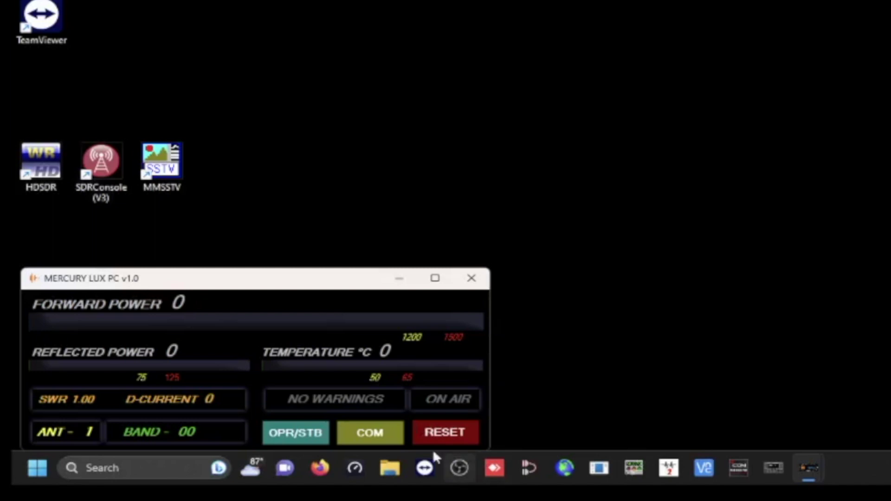
left_click(351, 434)
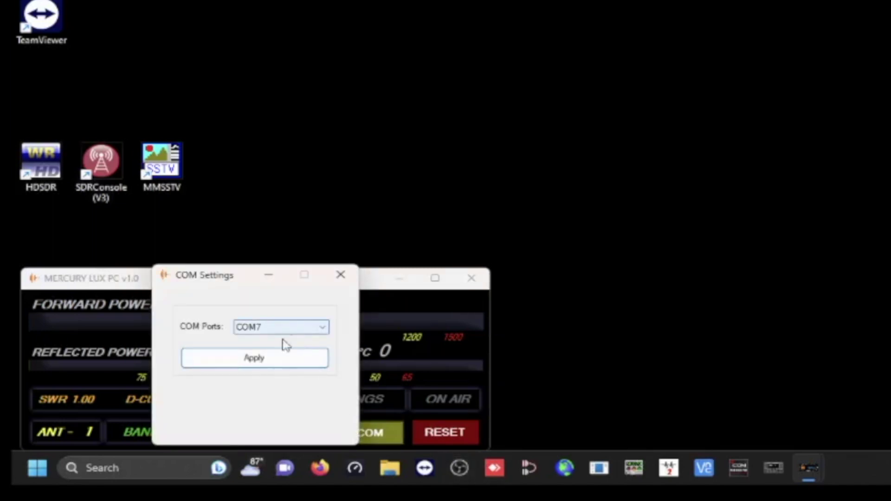
left_click(269, 358)
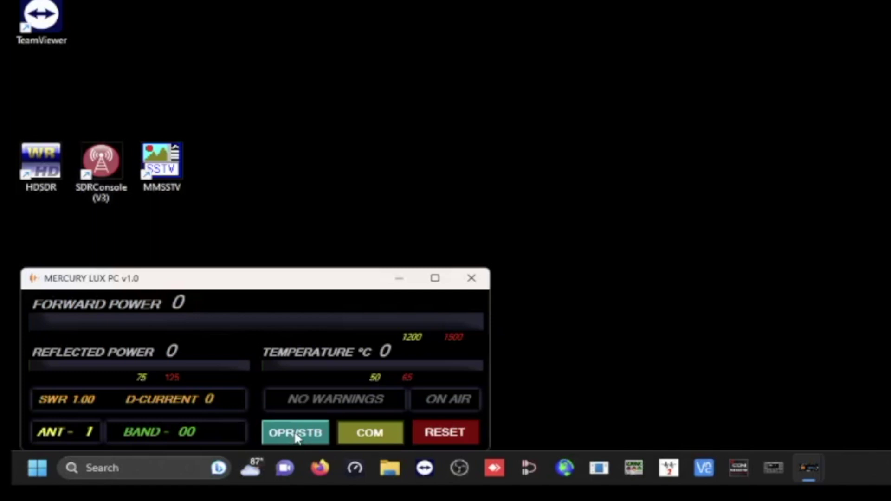
left_click(295, 434)
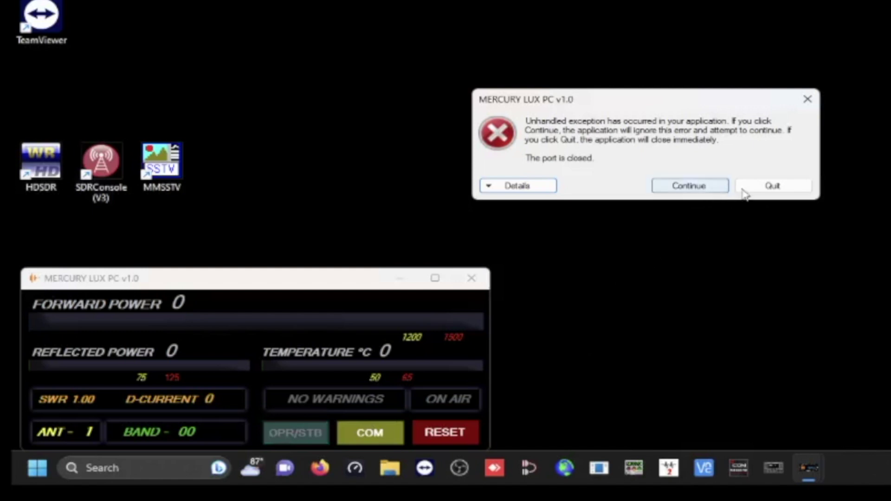
left_click(757, 191)
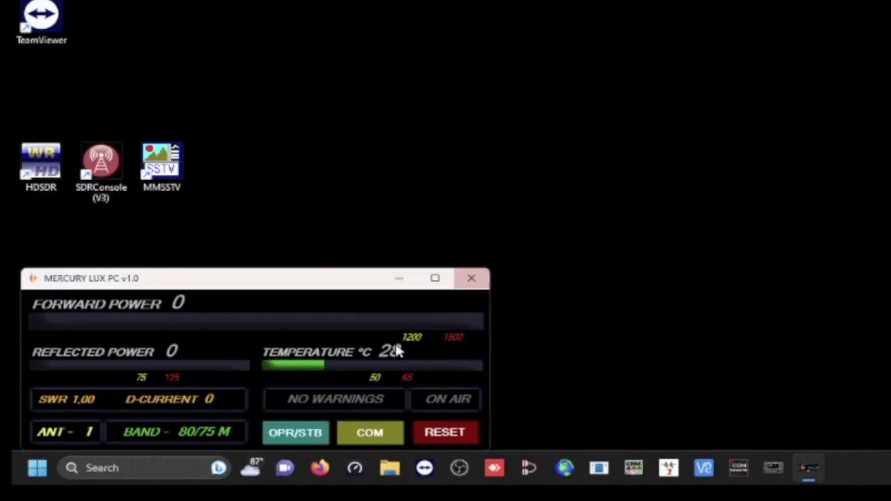
left_click(471, 278)
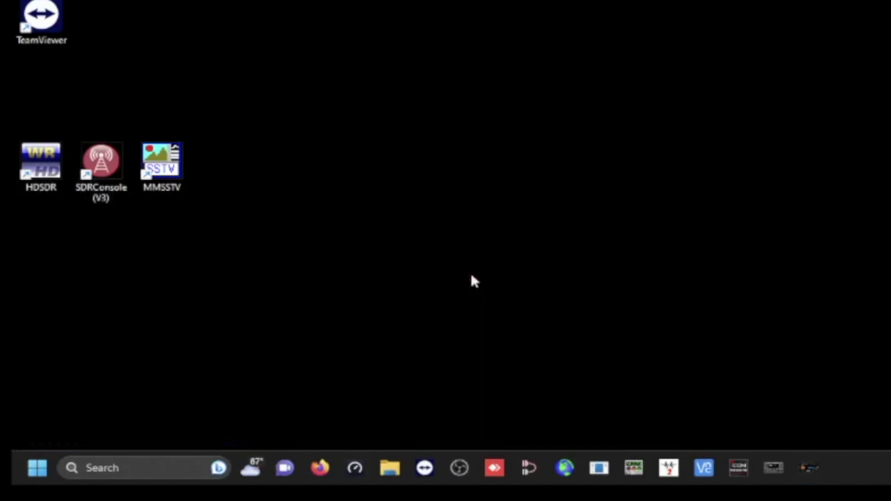
left_click(807, 468)
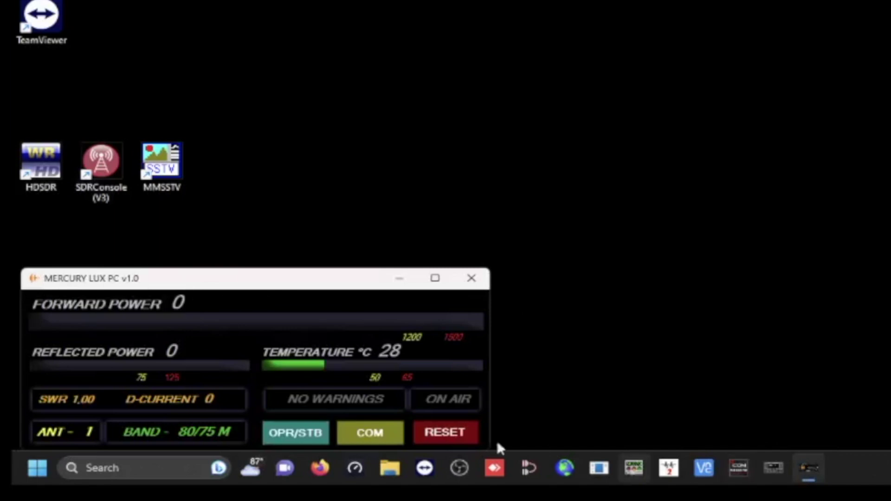
left_click(373, 437)
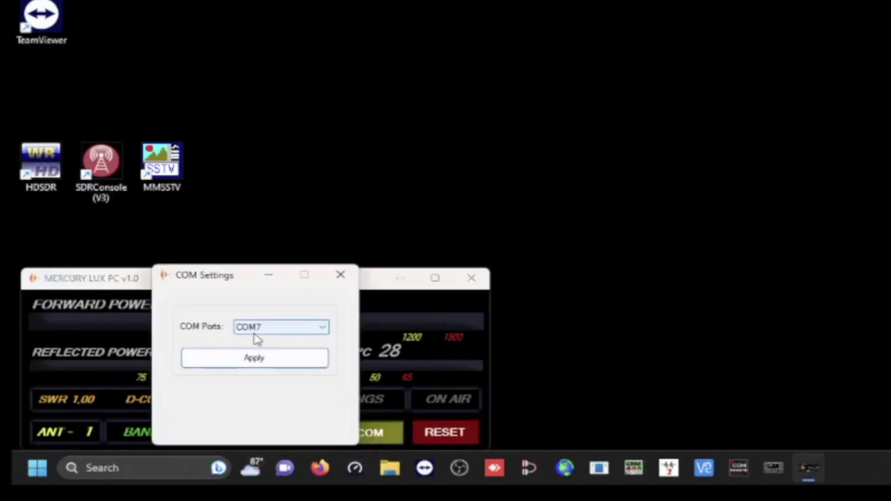
left_click(322, 327)
left_click(344, 279)
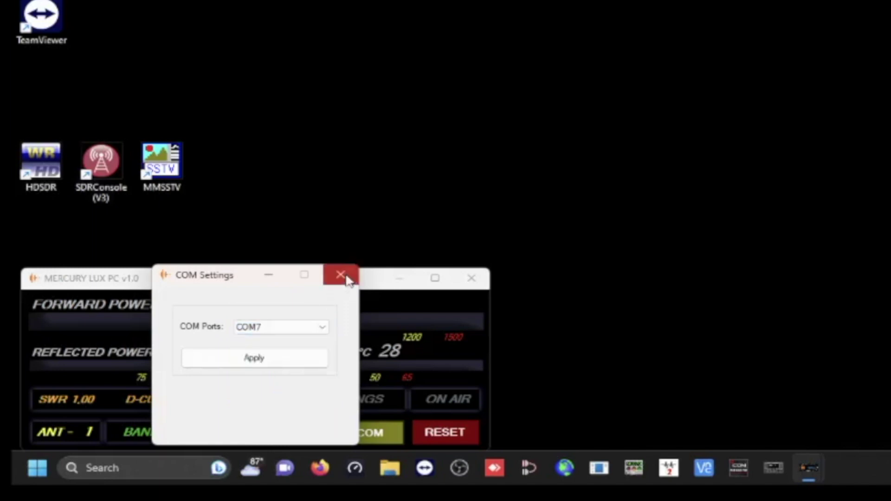
left_click(341, 278)
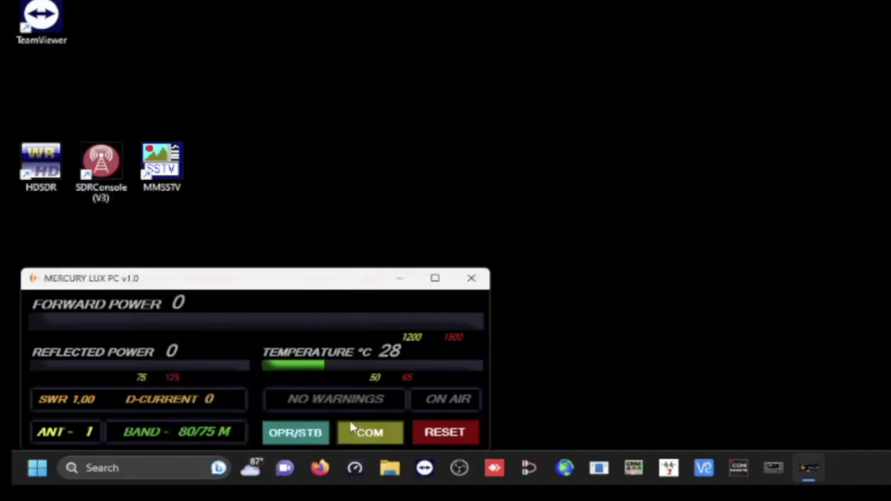
left_click(291, 434)
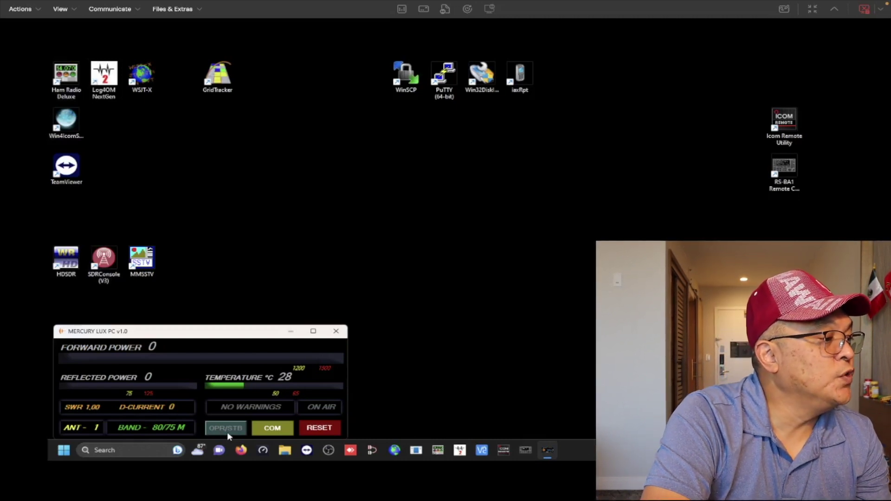
left_click(230, 429)
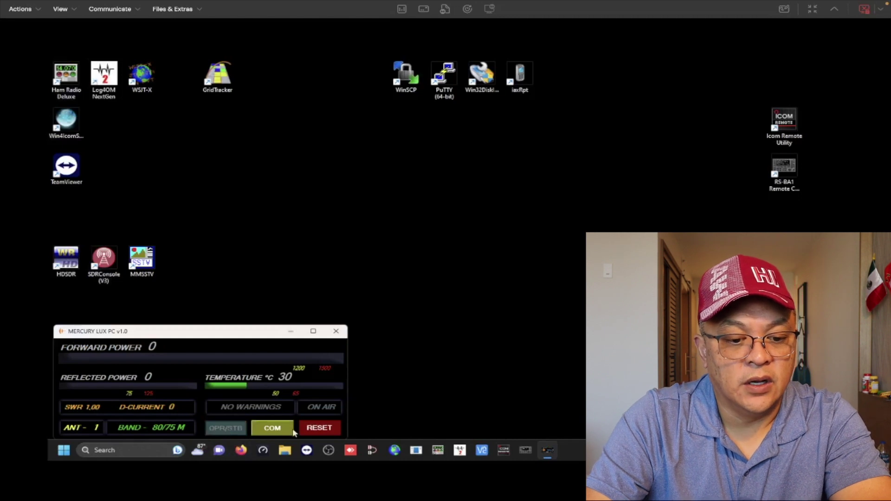
Close the Mercury LUX PC program.
left_click(336, 333)
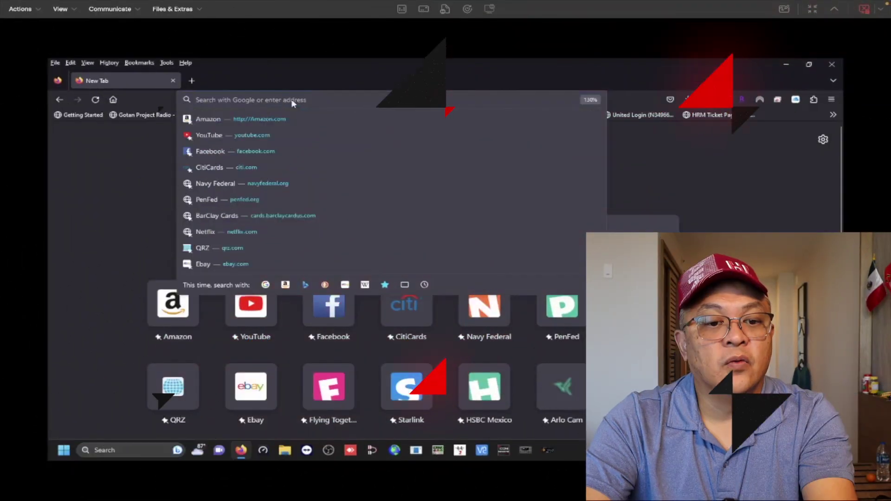
Download Mercury LUX PC Software v1.2 from the km3km.com Downloads page.
type("km3km.com/")
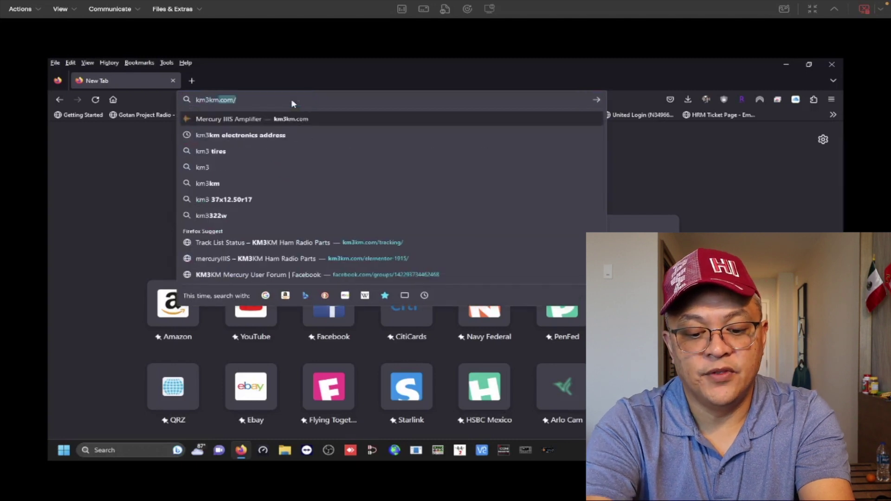
key("Return")
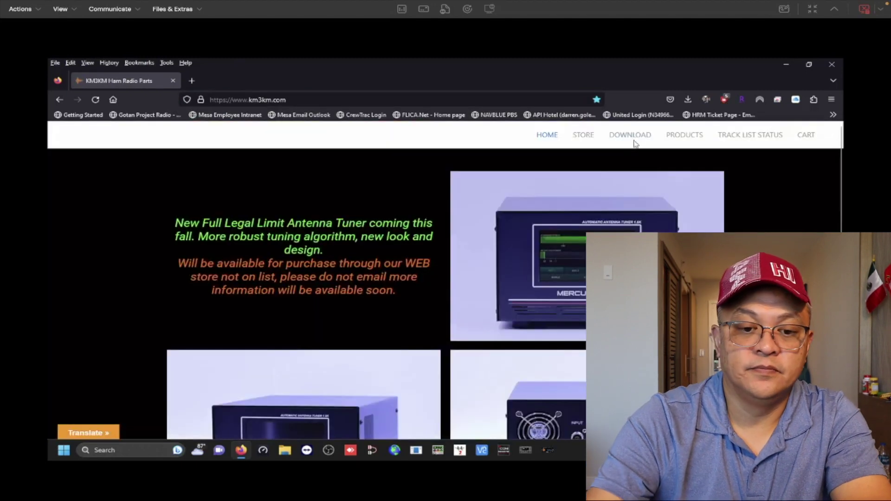
left_click(632, 135)
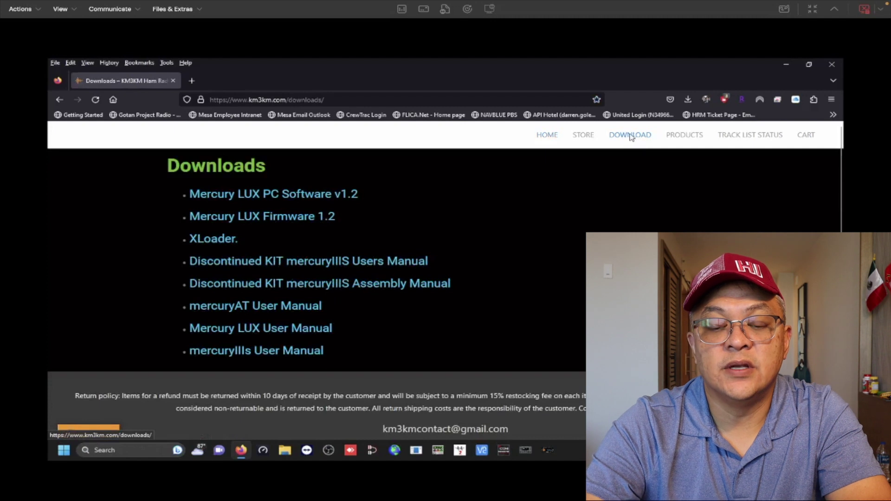
left_click(307, 197)
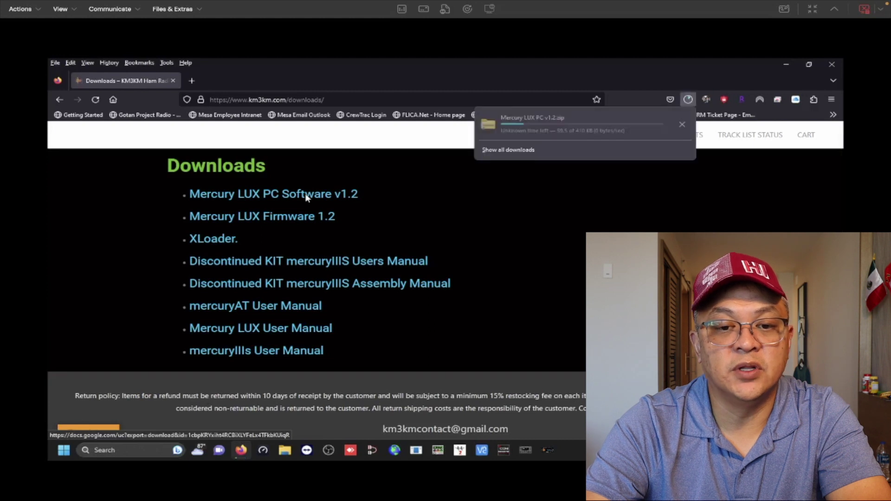
Open File Explorer to the Downloads folder.
left_click(283, 451)
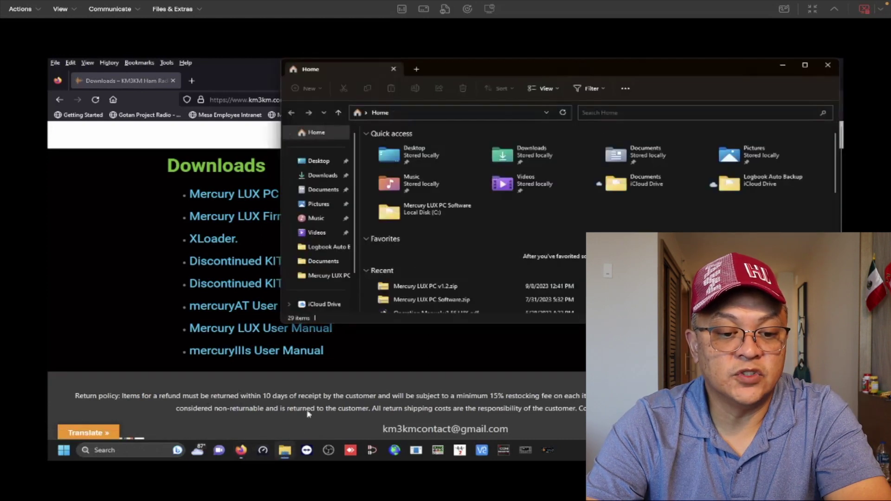
left_click_drag(446, 79, 330, 108)
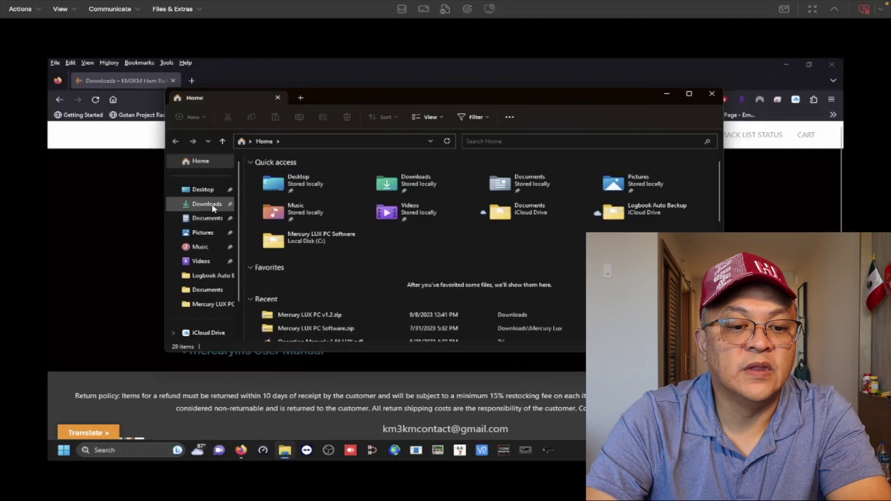
left_click(207, 204)
Extract Mercury LUX PC v1.2.zip into its suggested folder and select Readme.txt.
left_click(287, 188)
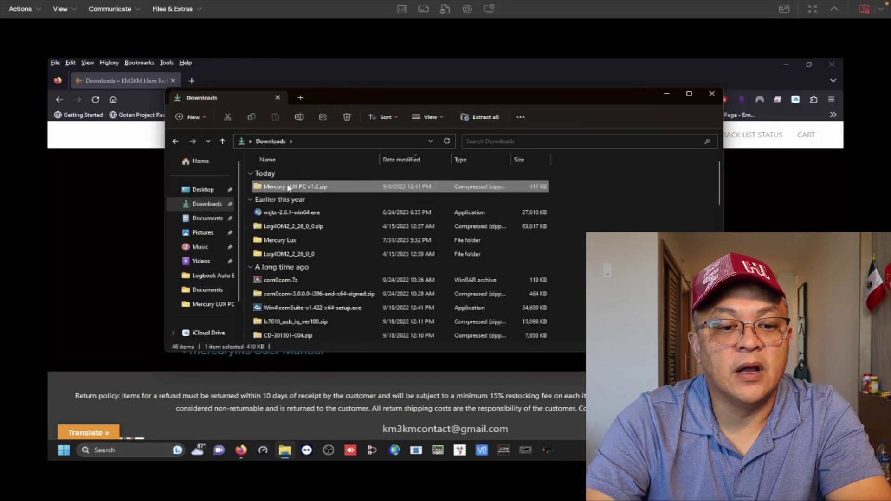
right_click(315, 187)
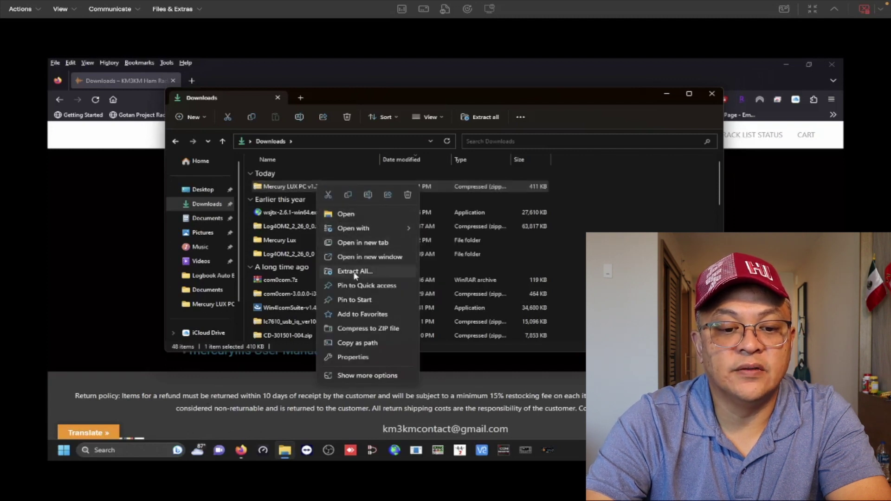
left_click(374, 275)
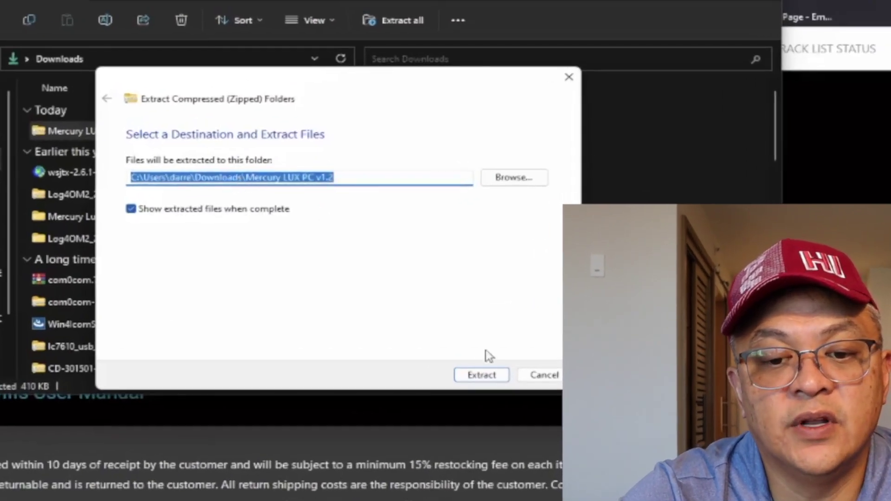
left_click(490, 380)
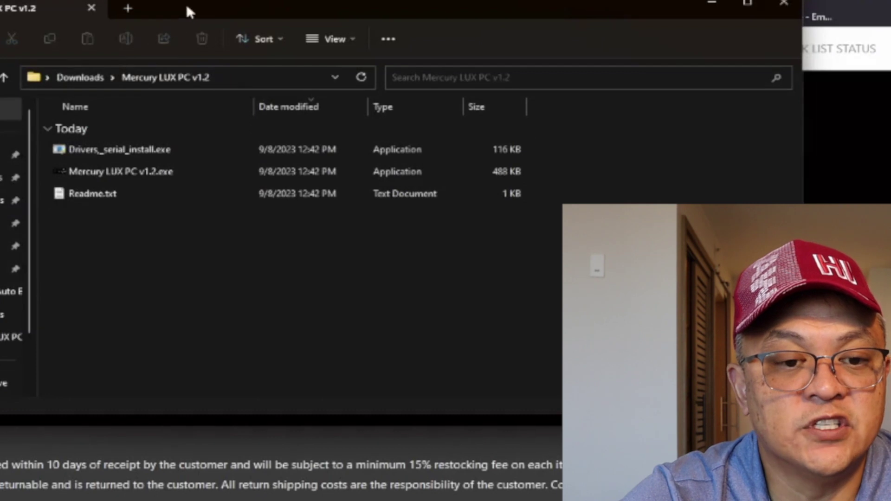
left_click_drag(183, 6, 224, 15)
left_click_drag(207, 45, 210, 15)
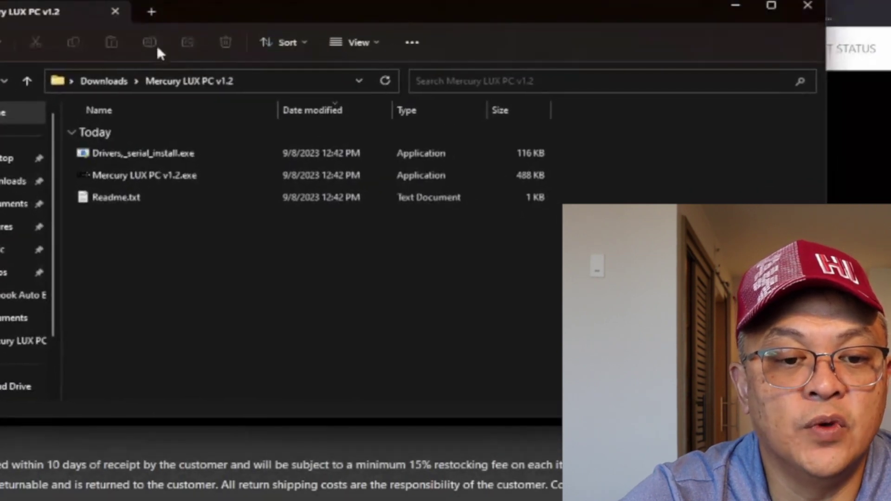
left_click(114, 204)
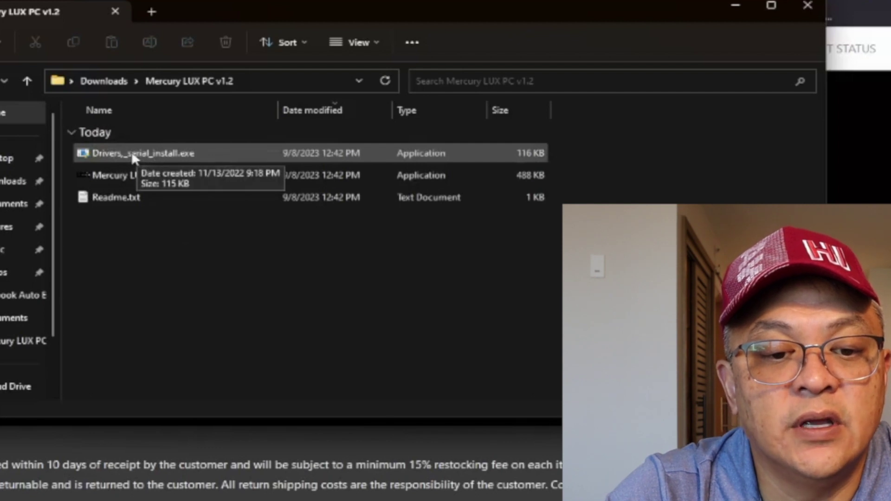
Run Drivers_serial_install.exe as administrator; it finds the USB serial driver already installed.
right_click(132, 151)
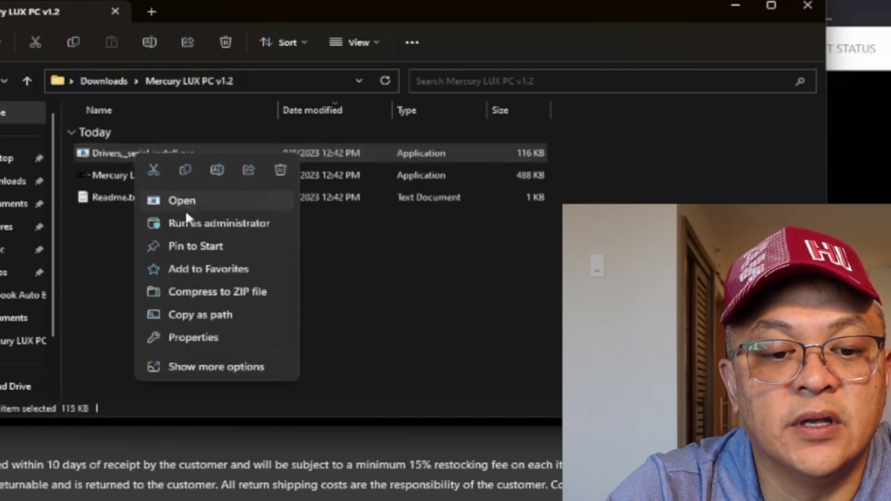
left_click(186, 222)
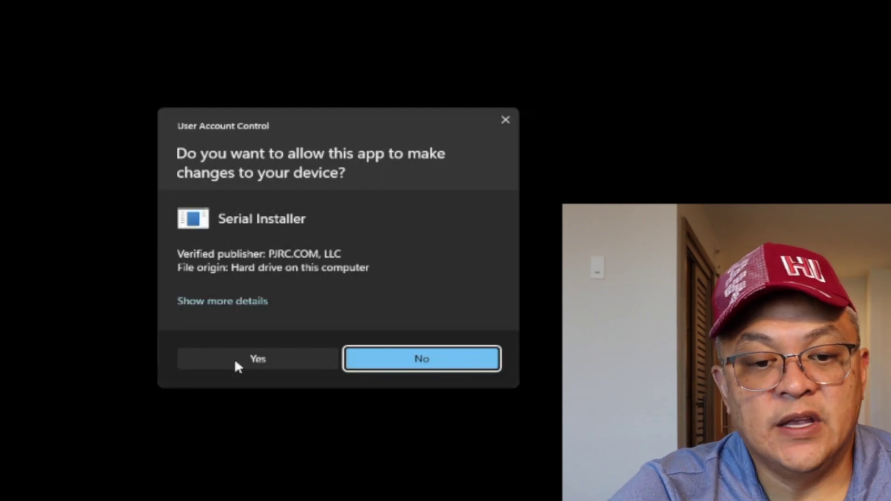
left_click(235, 358)
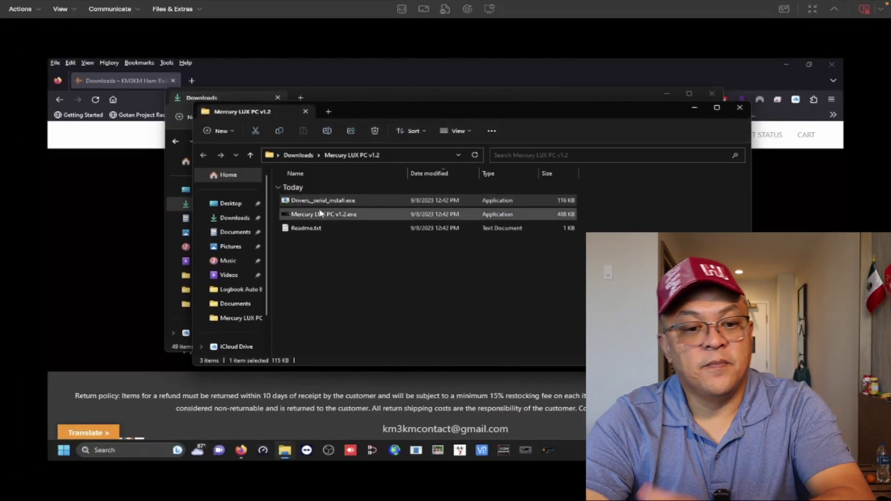
left_click_drag(256, 104, 441, 144)
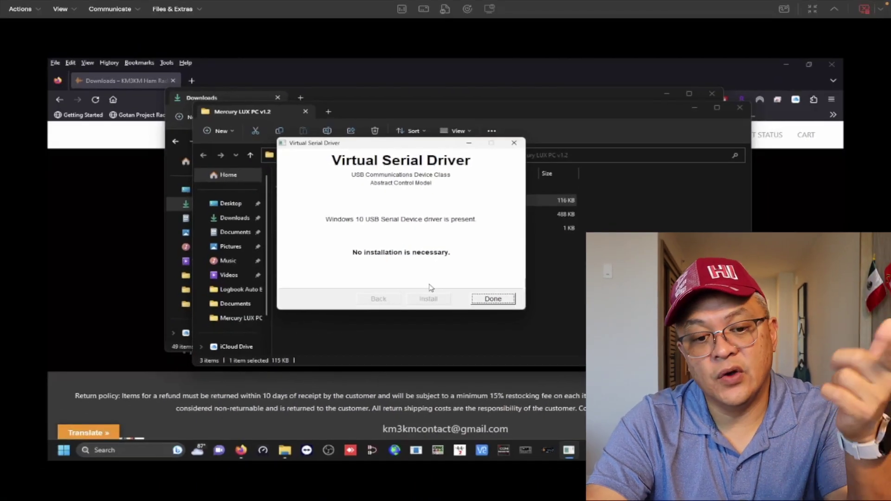
left_click(493, 299)
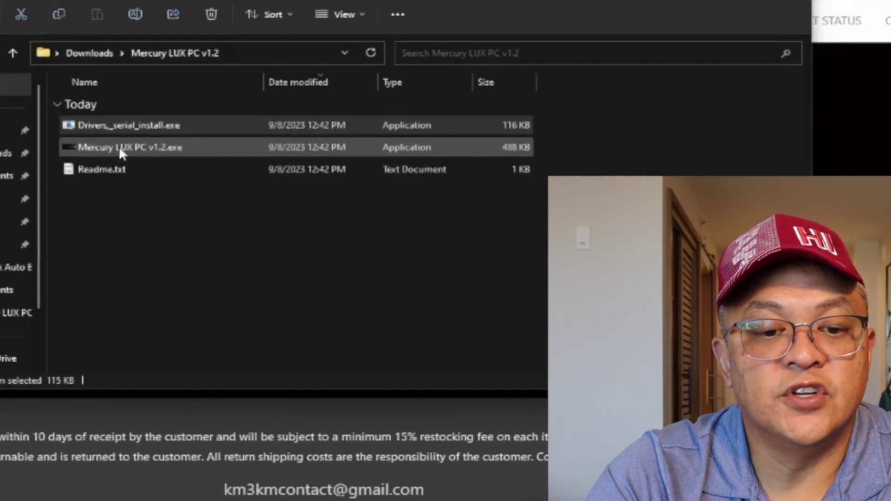
Launch Mercury LUX PC v1.2.exe as administrator, bypassing the SmartScreen warning.
right_click(119, 146)
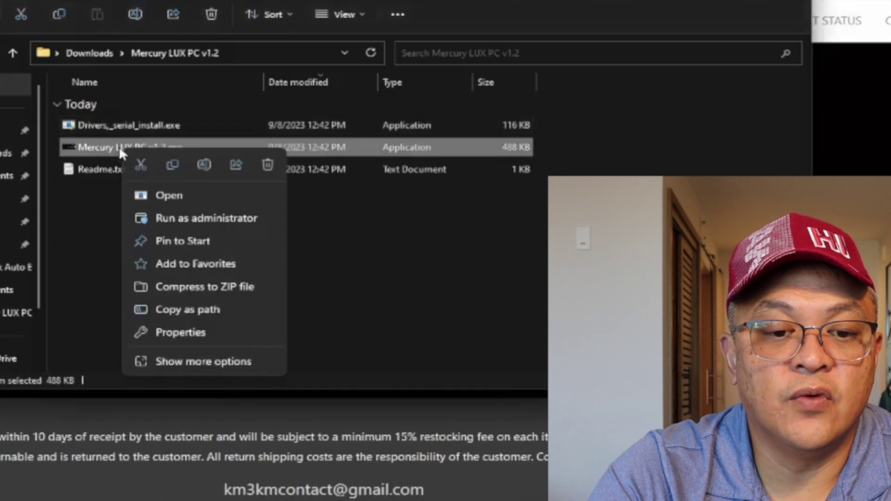
left_click(163, 218)
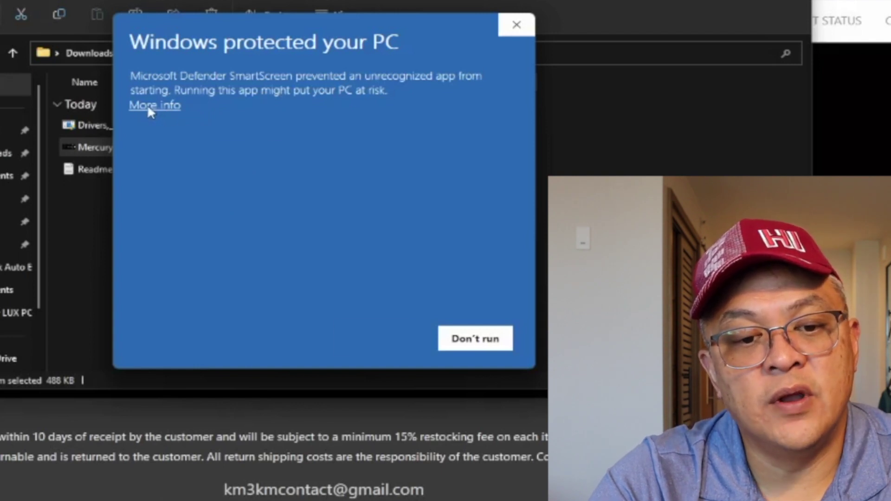
left_click(147, 104)
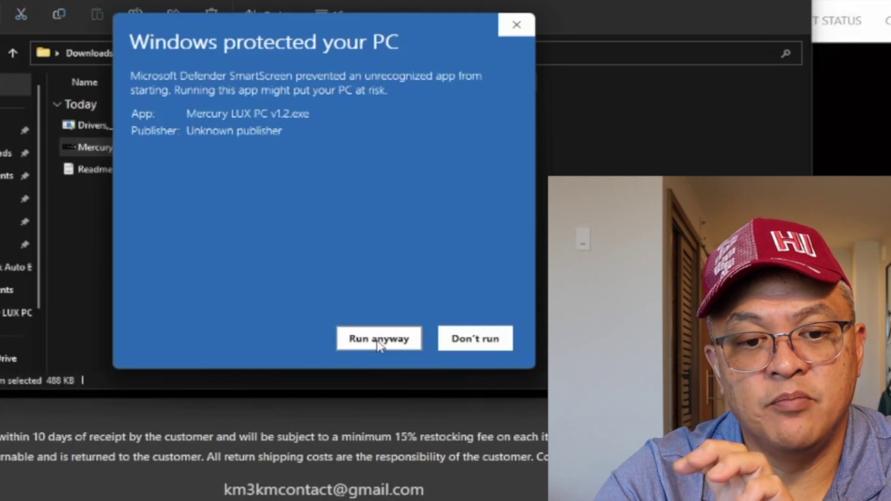
left_click(379, 341)
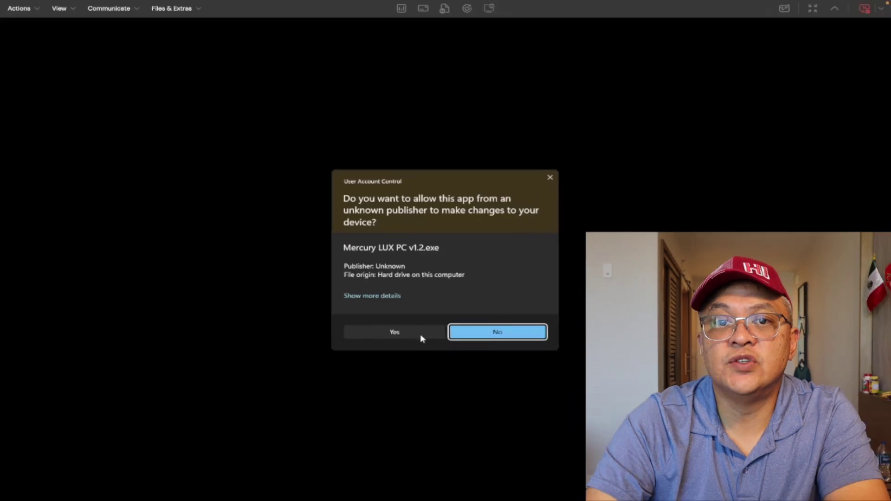
left_click(421, 333)
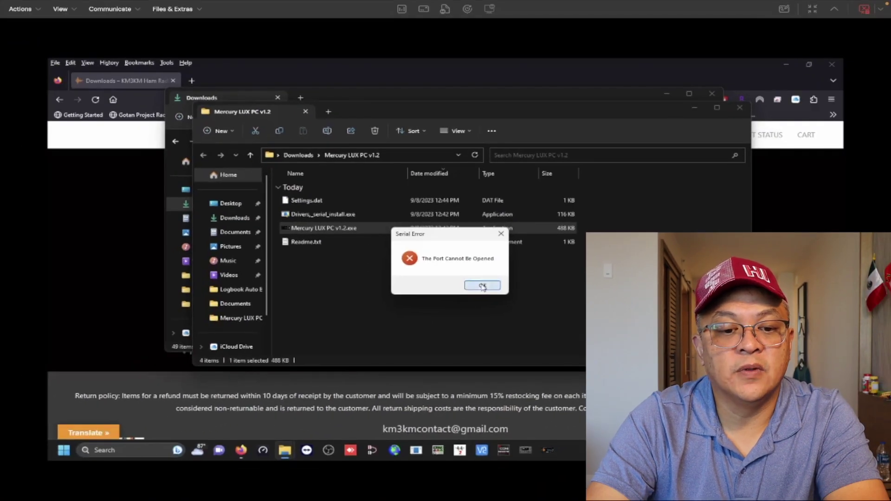
Dismiss the port error and connect Mercury LUX PC v1.2 to the amplifier on COM7.
left_click(482, 285)
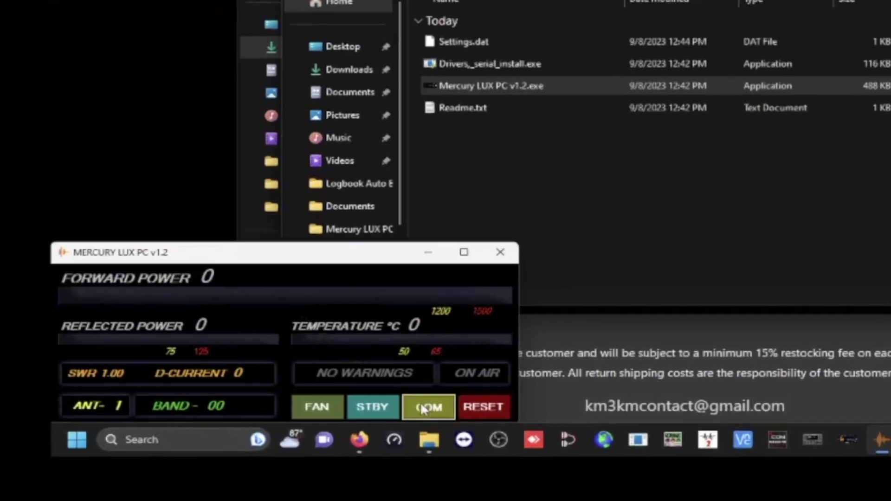
left_click(423, 409)
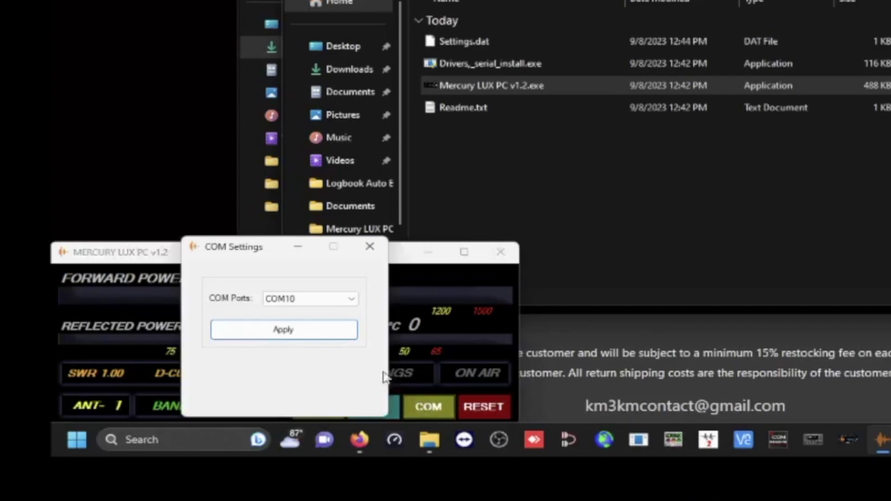
left_click(352, 301)
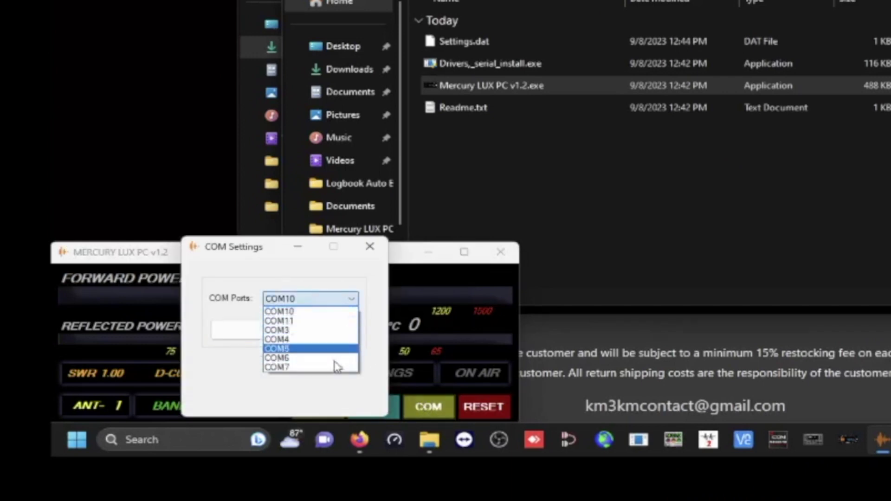
left_click(331, 369)
left_click(312, 333)
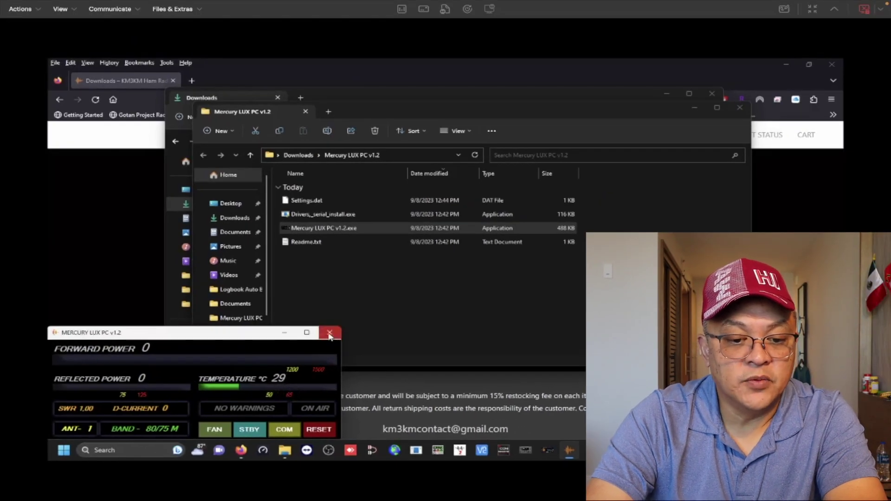
Restart Mercury LUX PC v1.2, pin it to the taskbar, and relaunch it from there.
left_click(329, 334)
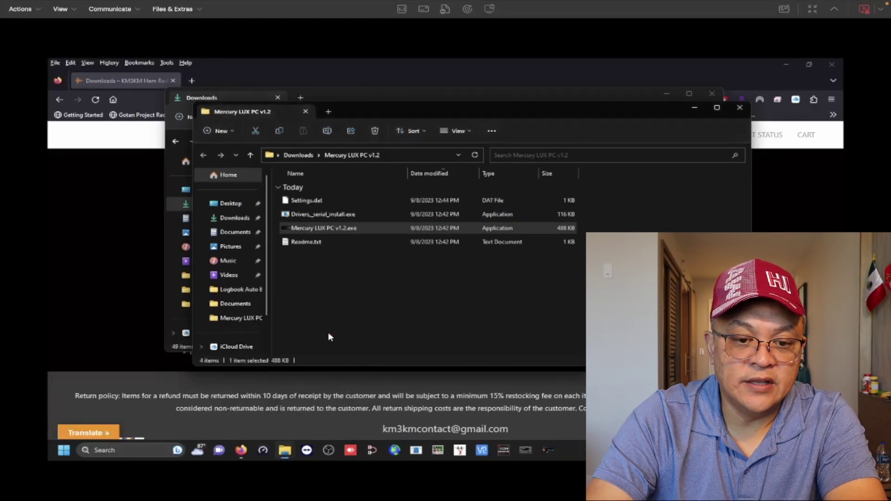
double_click(362, 228)
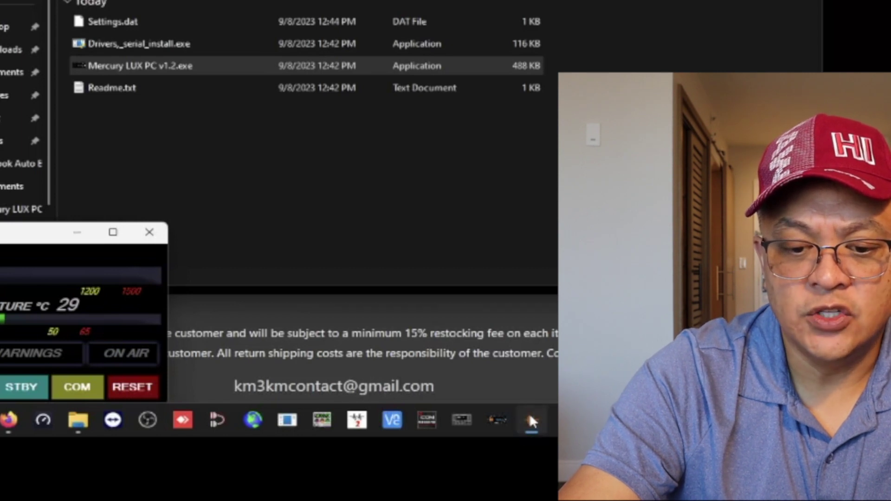
right_click(531, 417)
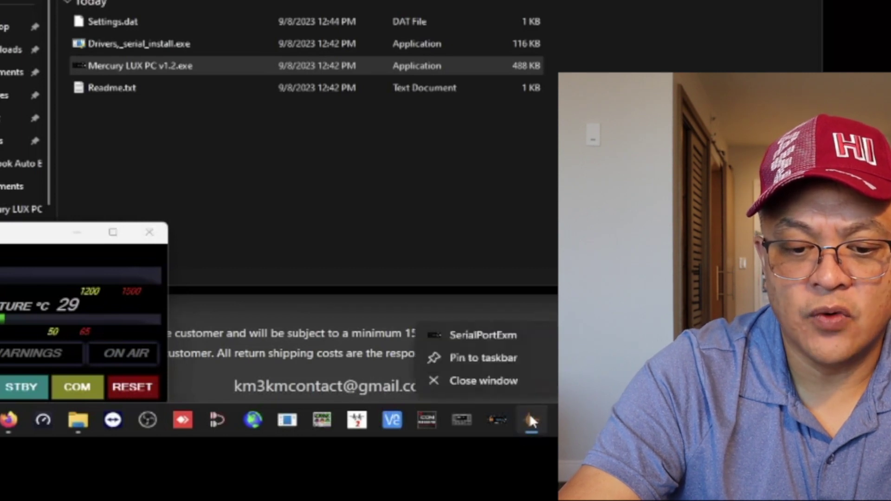
left_click(500, 352)
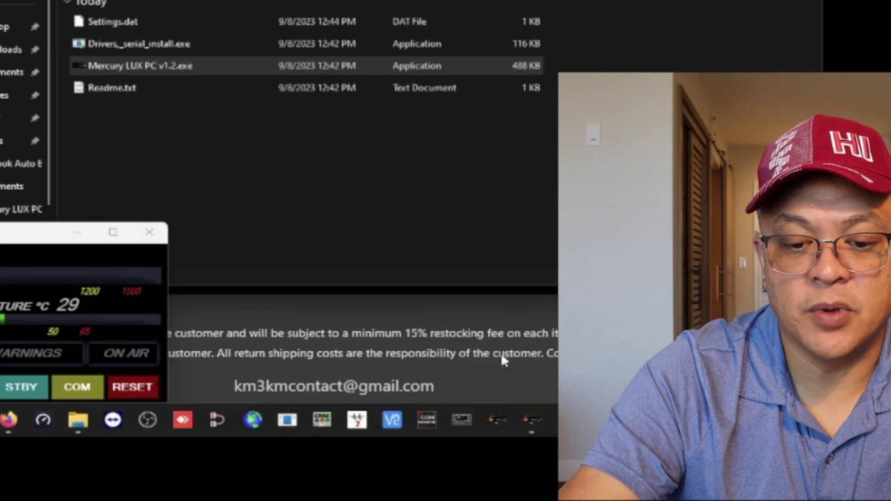
left_click(532, 425)
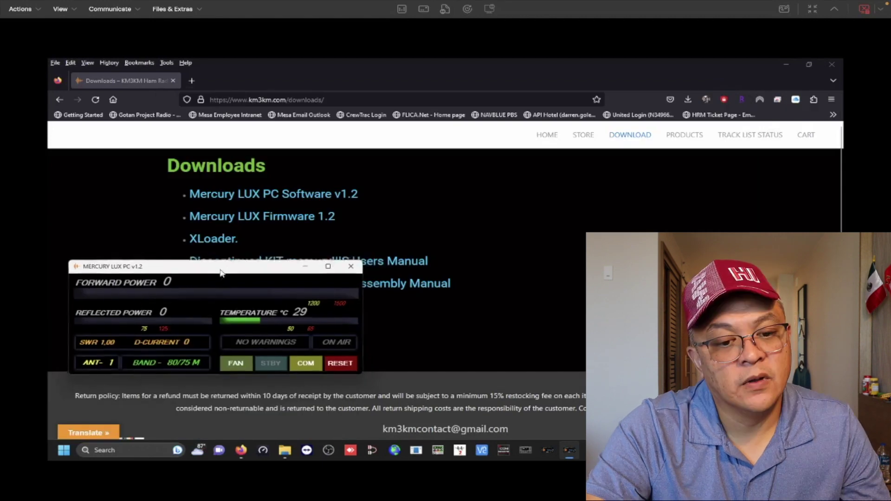
Toggle the amplifier's STBY button on, off and on again, leaving standby lit.
left_click_drag(220, 273, 204, 337)
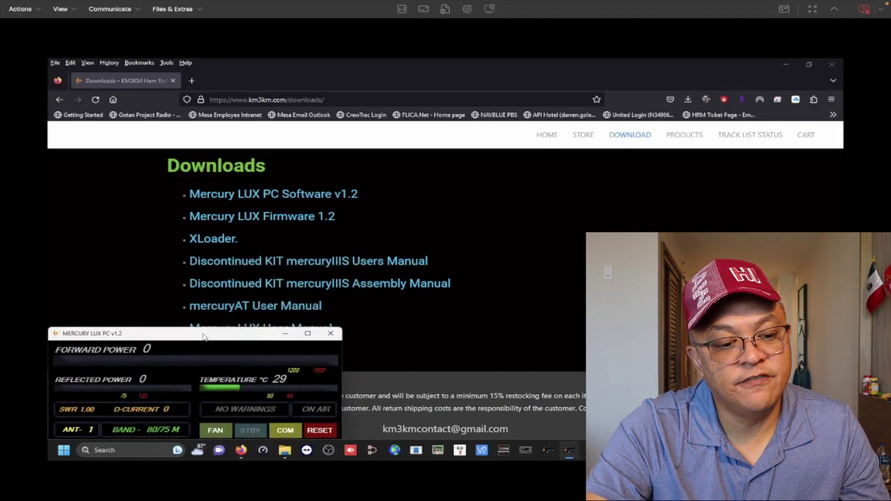
left_click(258, 430)
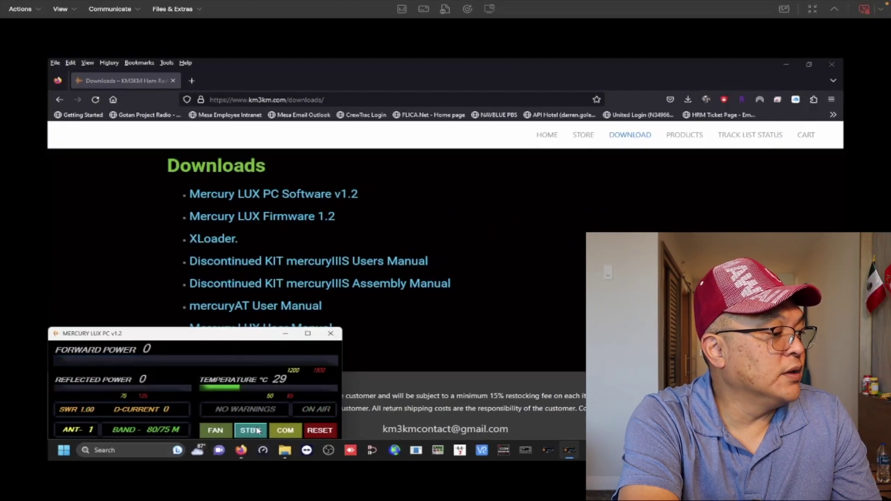
left_click(256, 431)
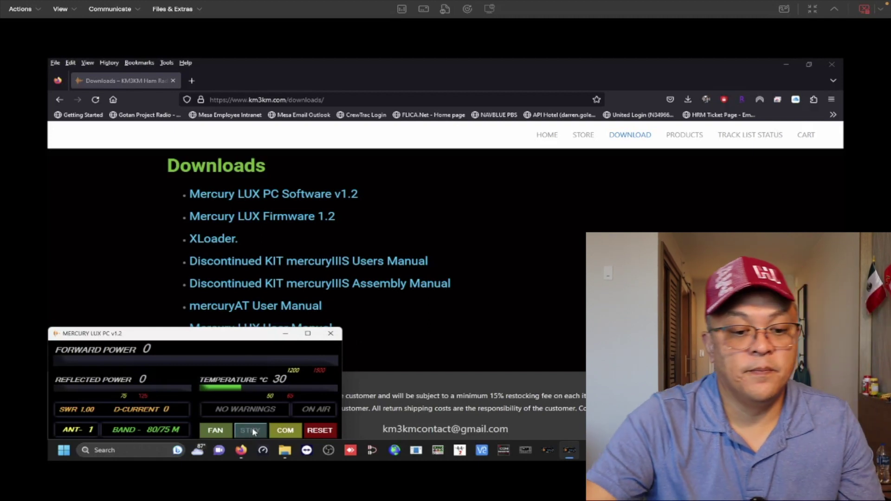
left_click(248, 431)
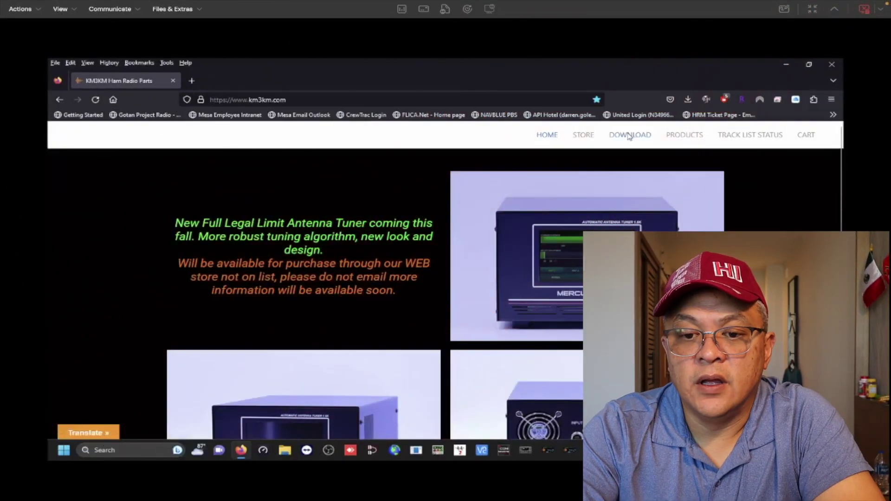
Download the Mercury LUX Firmware 1.2 zip from the km3km.com Downloads page.
left_click(630, 135)
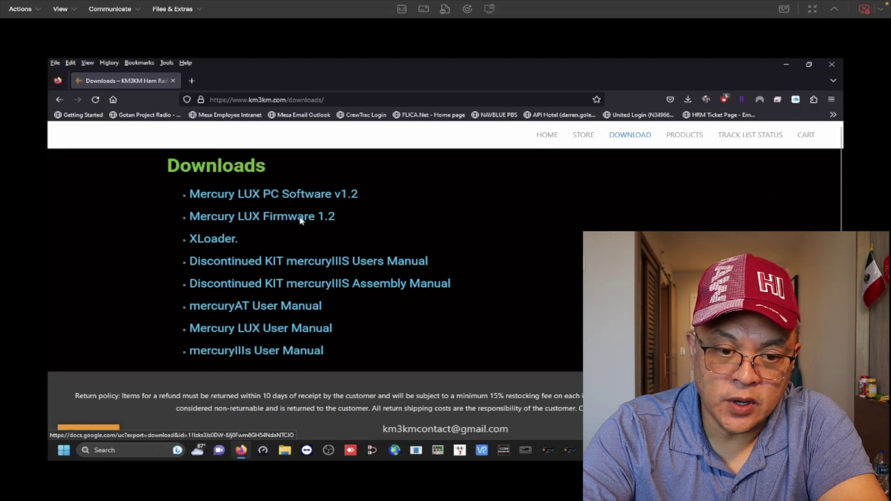
scroll(301, 220, "down", 1)
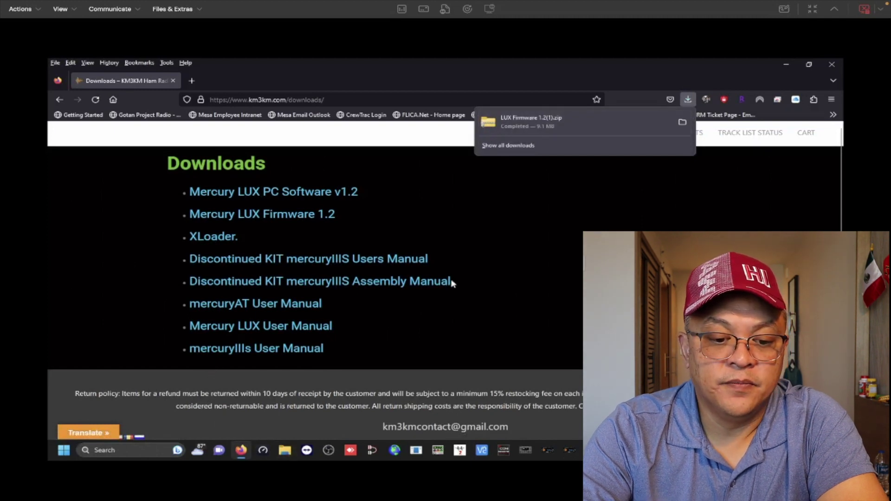
left_click(283, 451)
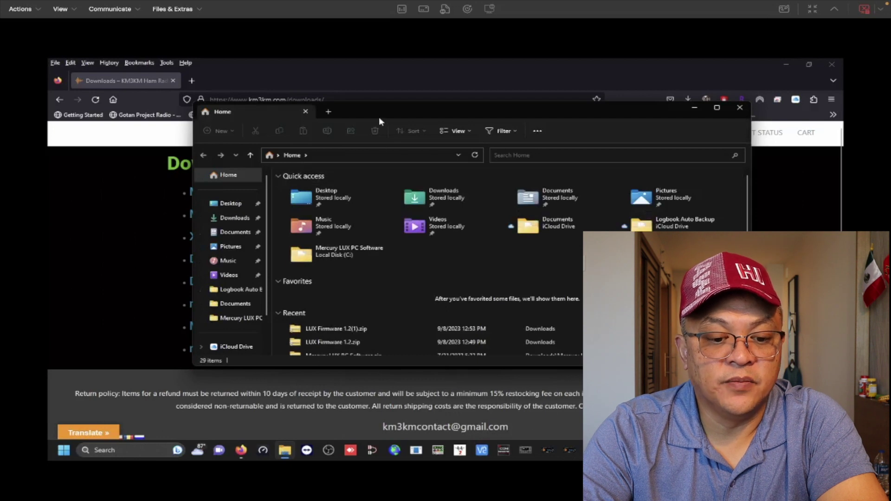
Extract LUX Firmware 1.2.zip in Downloads into its own LUX Firmware 1.2 folder.
left_click_drag(381, 115, 334, 95)
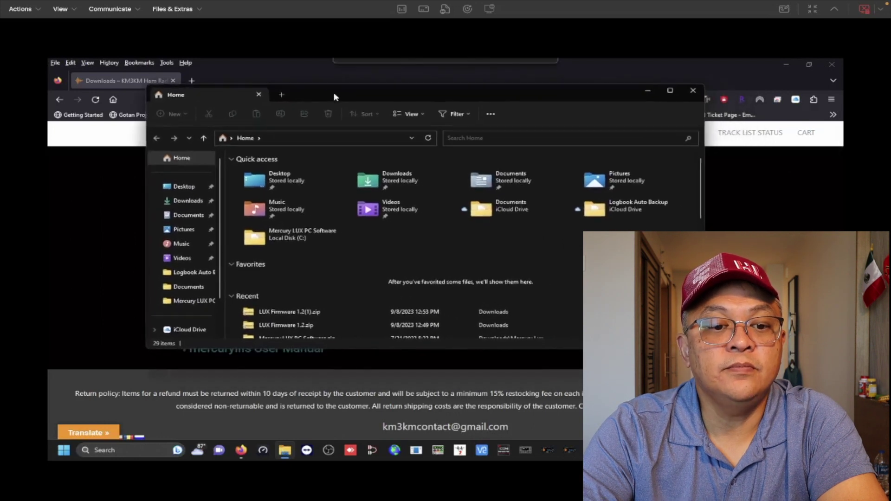
left_click(191, 198)
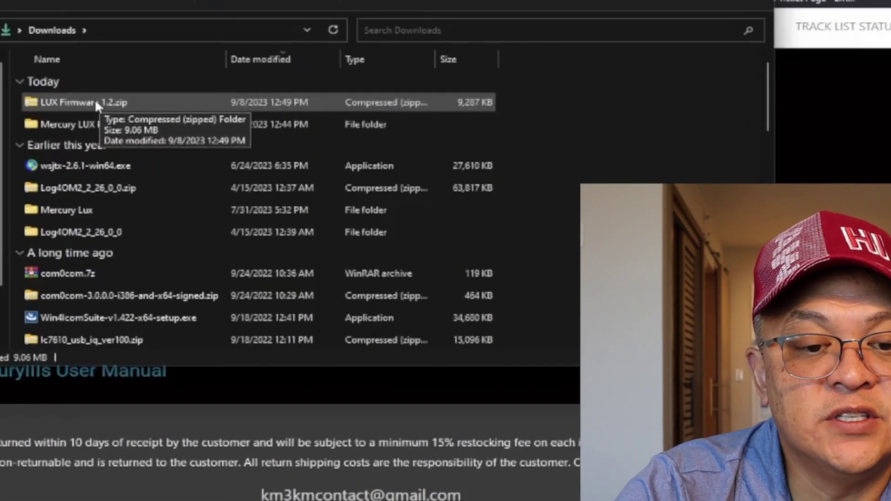
right_click(95, 98)
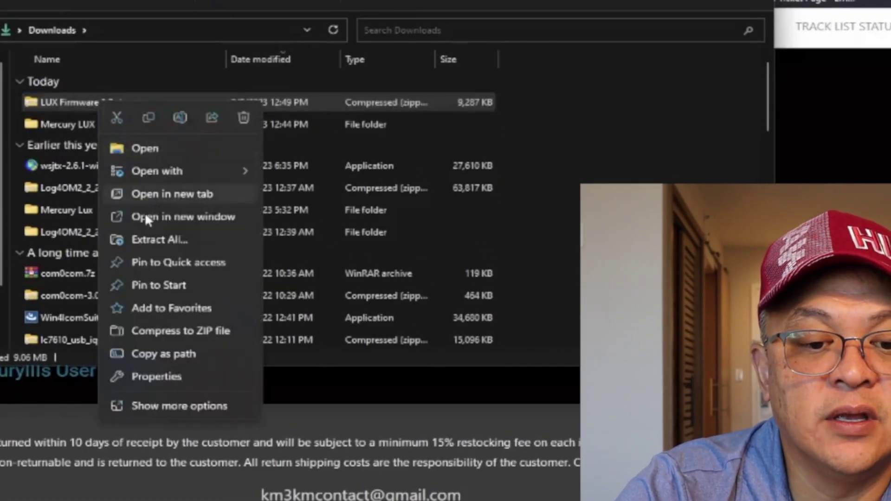
left_click(145, 239)
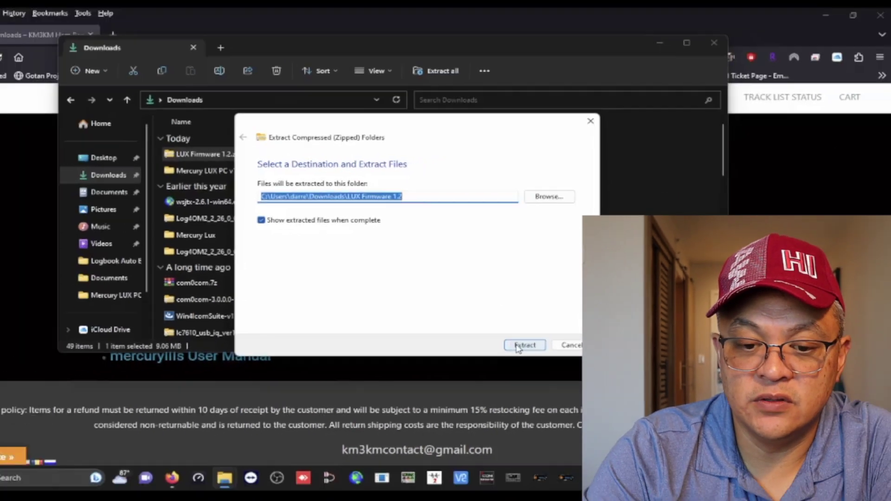
left_click(518, 348)
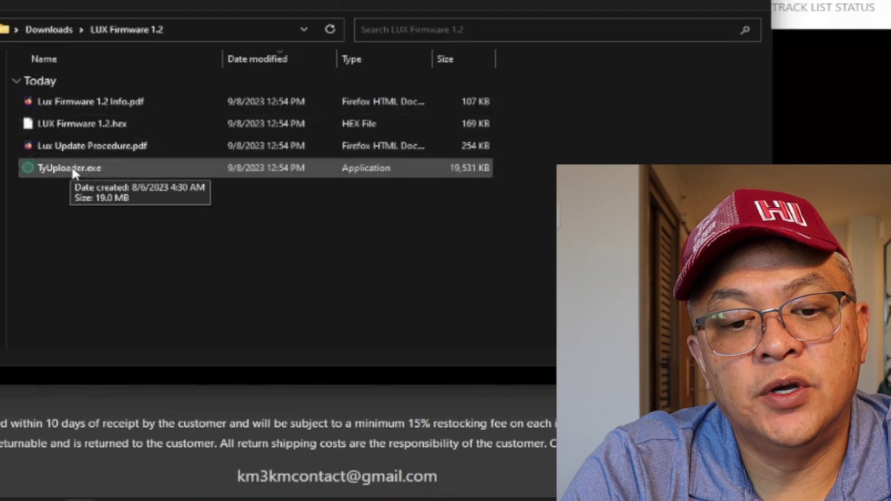
Run TyUploader.exe as administrator, bypassing the SmartScreen warning and approving the UAC prompt.
right_click(72, 168)
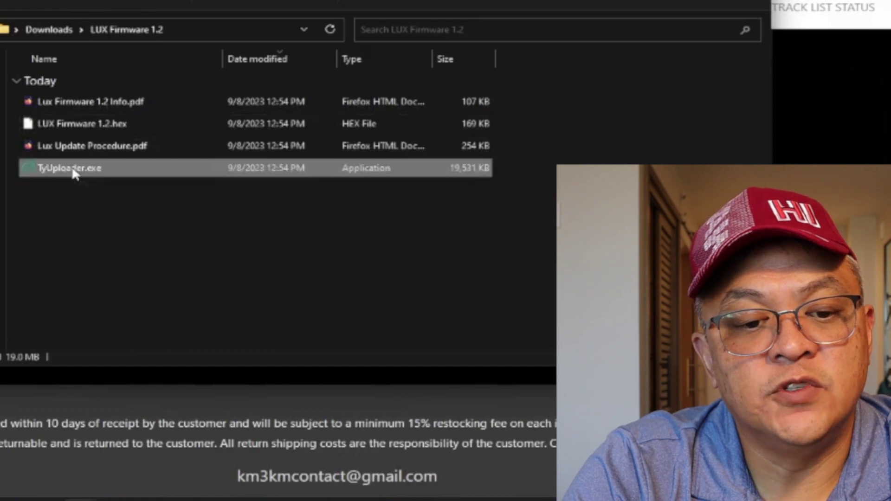
left_click(113, 238)
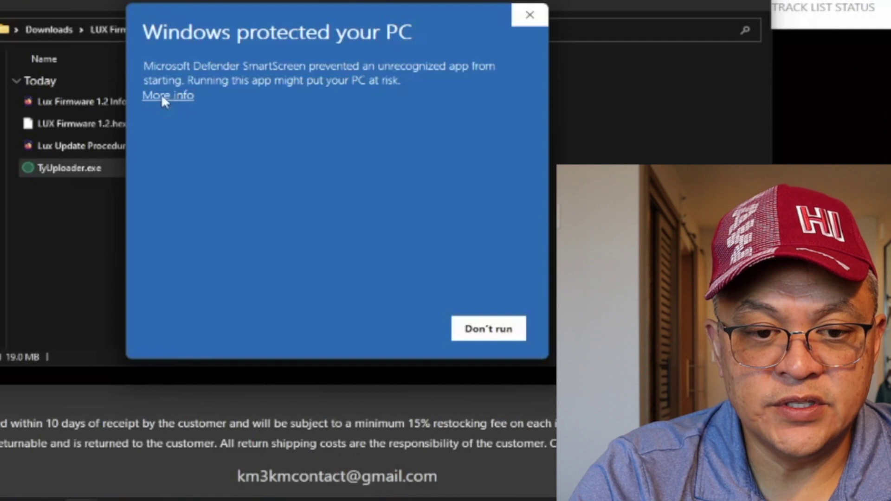
left_click(163, 98)
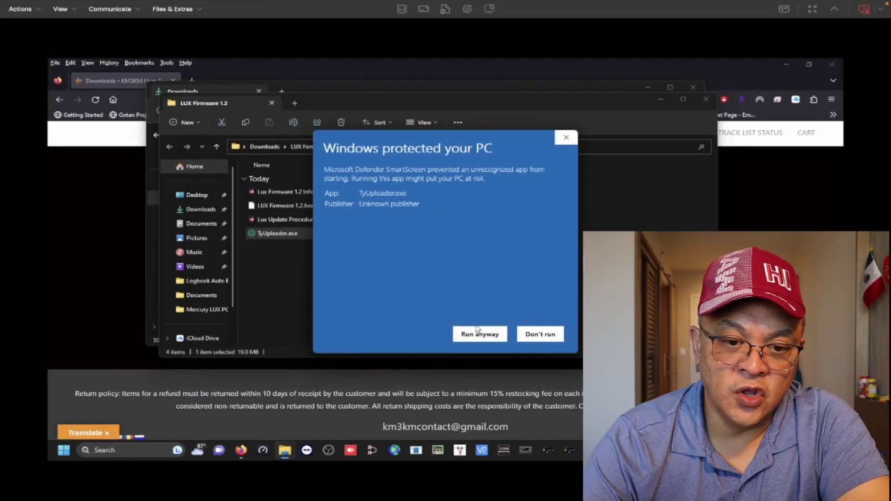
left_click(480, 337)
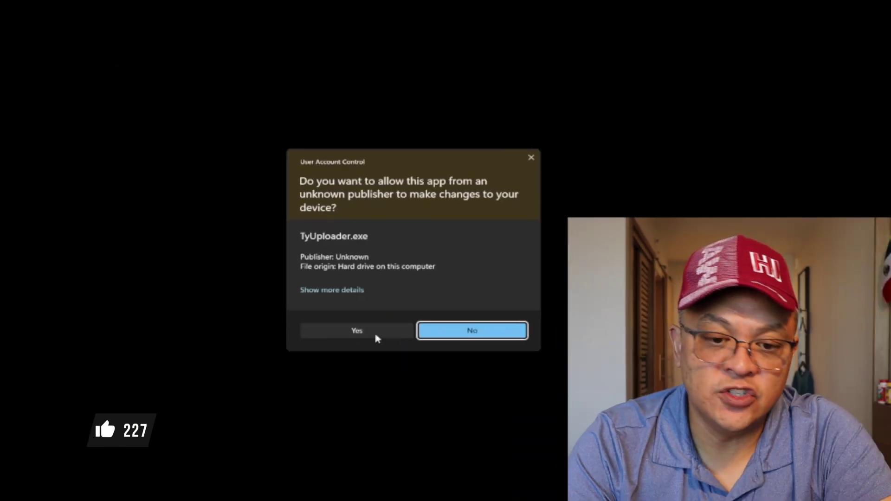
left_click(235, 330)
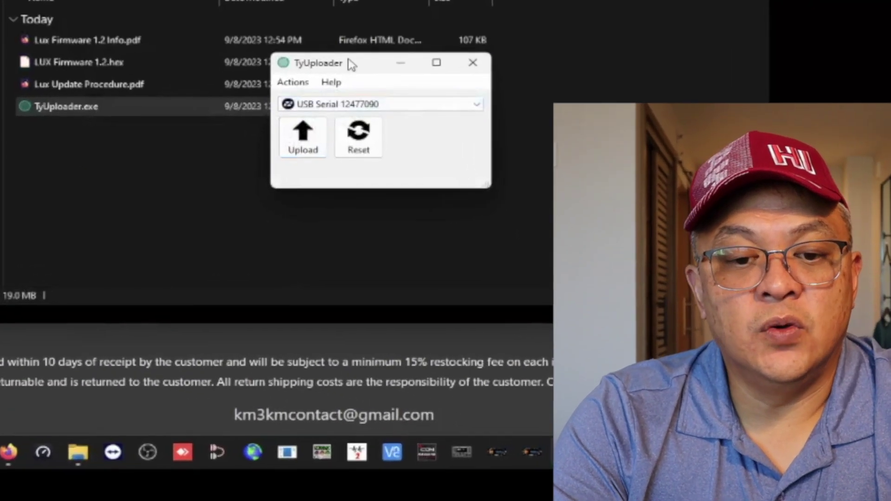
Select the USB Serial 12477090 port in TyUploader and begin a firmware upload.
left_click_drag(352, 65, 116, 67)
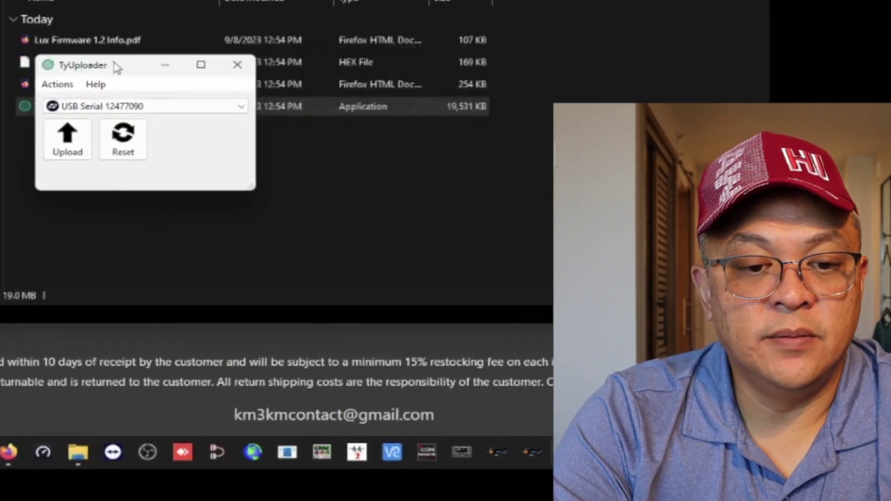
left_click(239, 108)
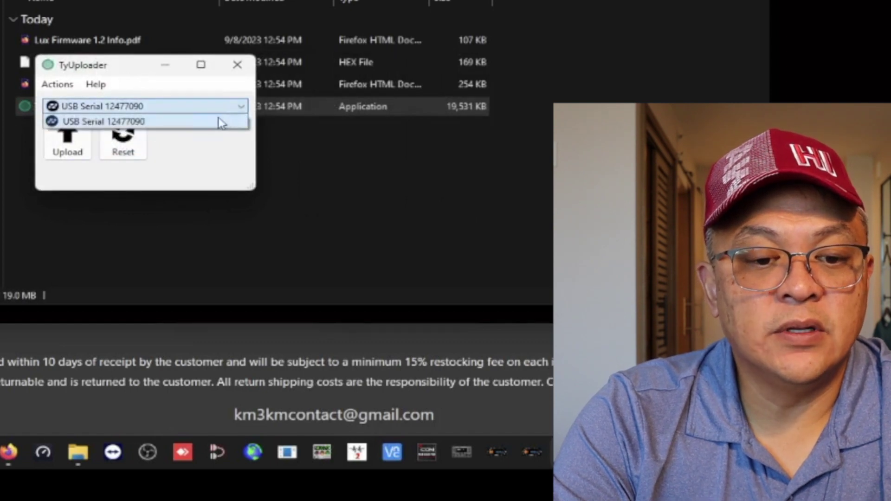
left_click(220, 122)
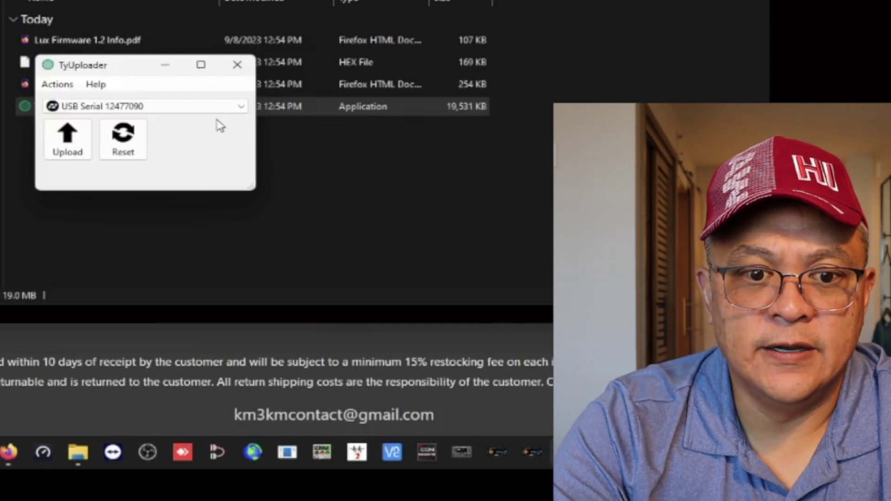
left_click(62, 143)
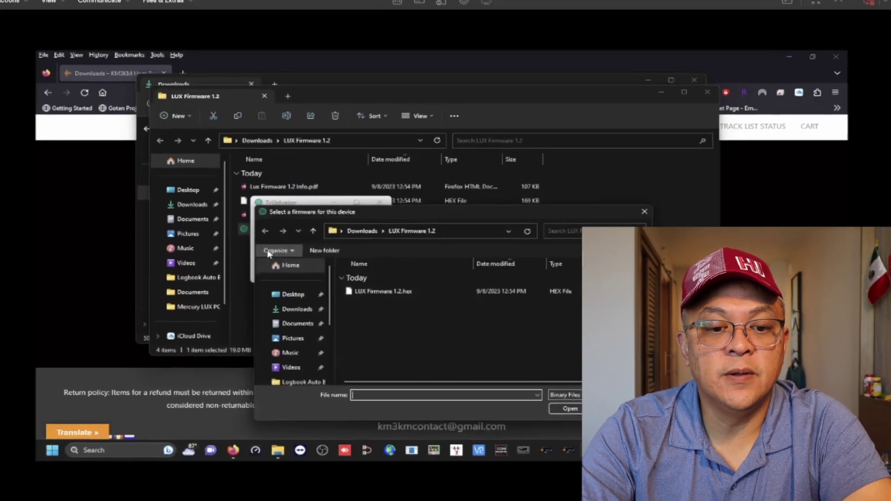
Flash LUX Firmware 1.2.hex to the device, check the Actions menu, then close TyUploader.
left_click_drag(380, 219, 270, 162)
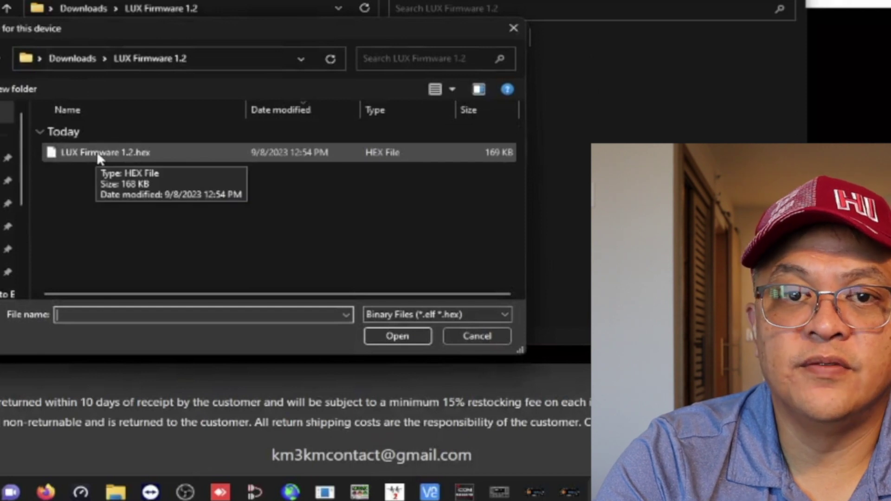
left_click(98, 155)
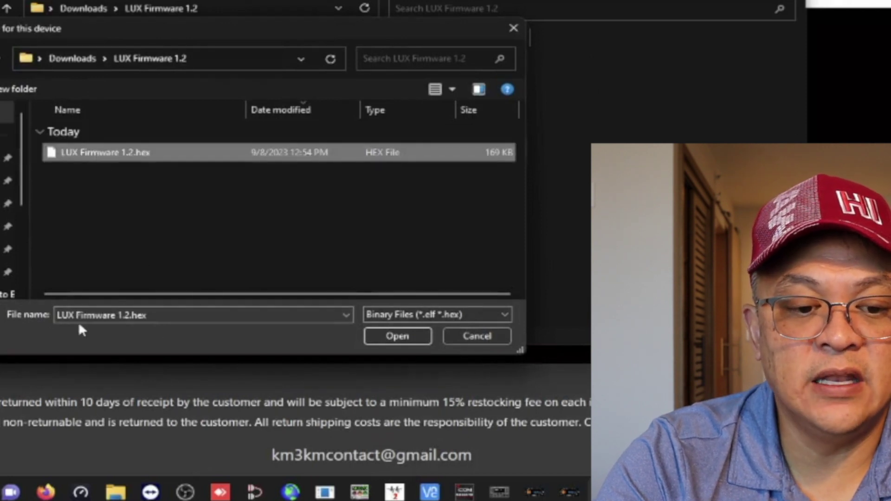
left_click(396, 336)
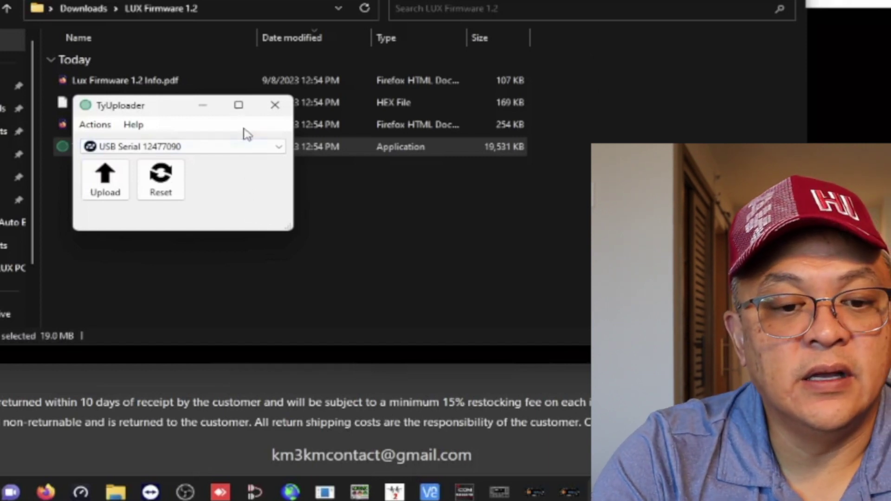
left_click(95, 126)
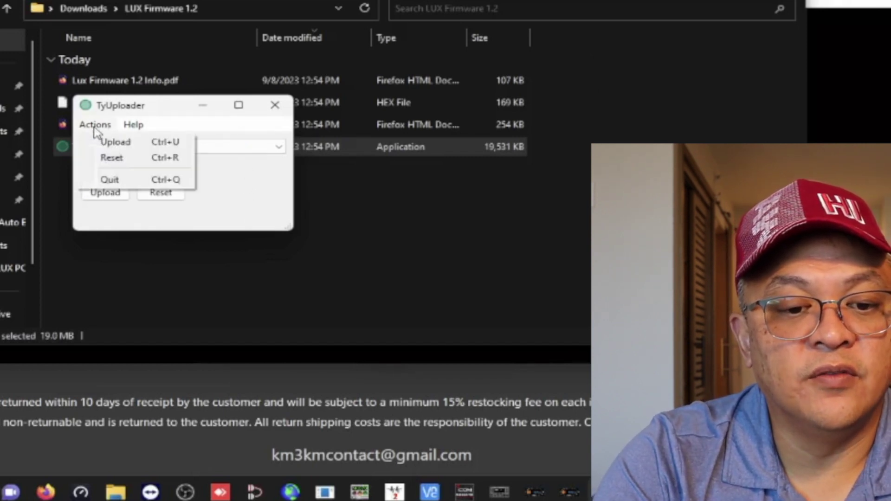
mouse_move(131, 130)
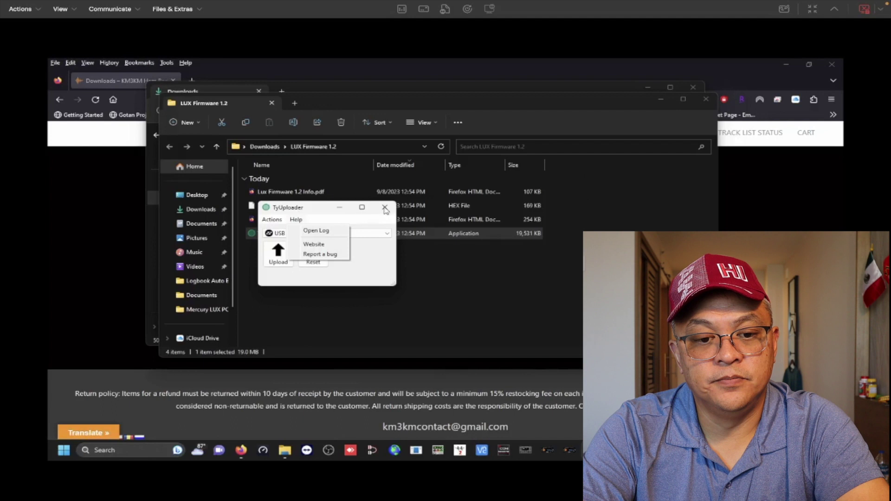
left_click(384, 208)
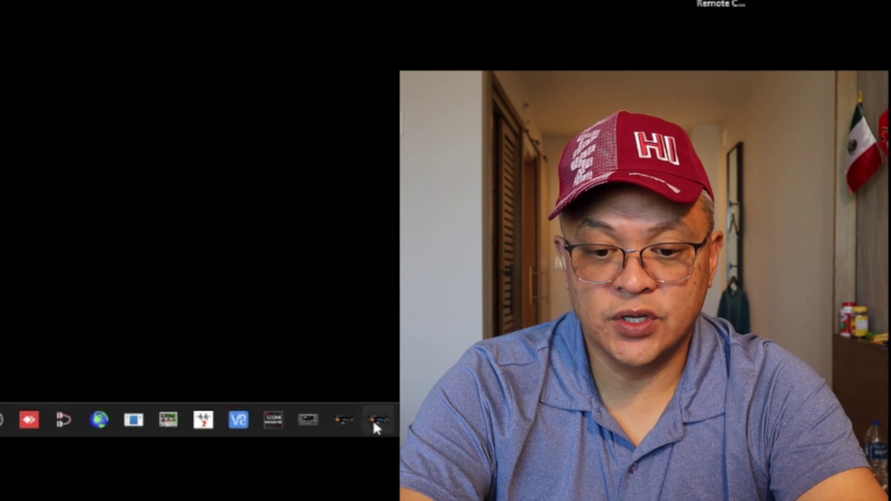
Launch Mercury LUX PC v1.0, clear the port errors, and apply COM7 as the port.
left_click(344, 420)
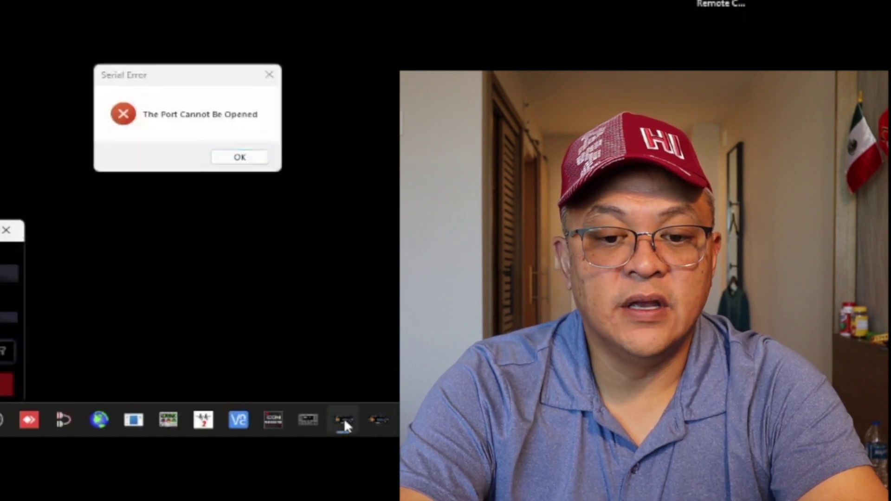
left_click(240, 157)
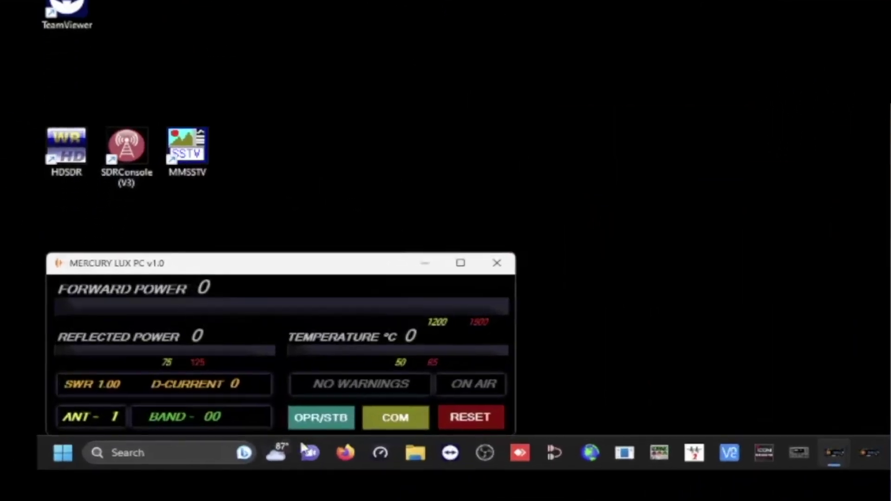
left_click(326, 419)
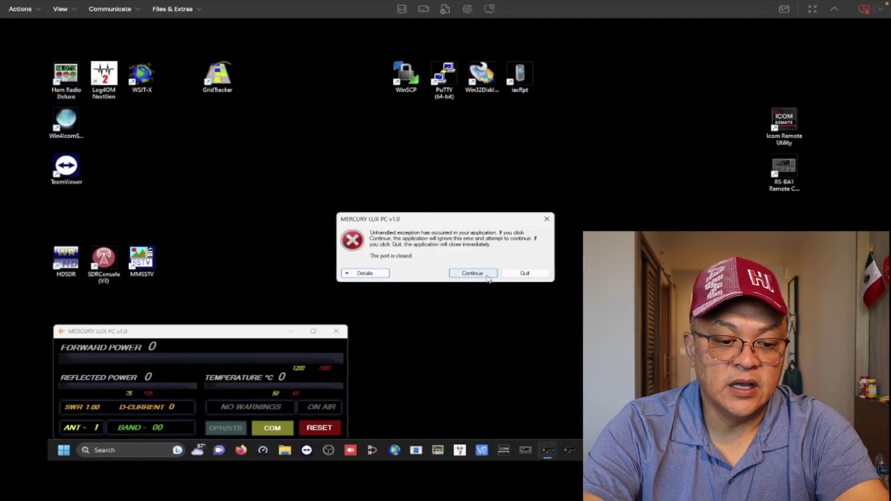
left_click(488, 276)
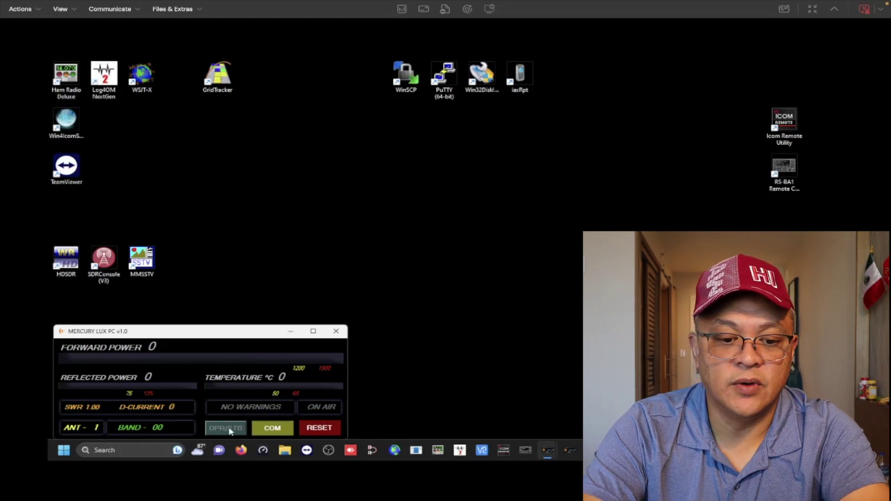
left_click(272, 428)
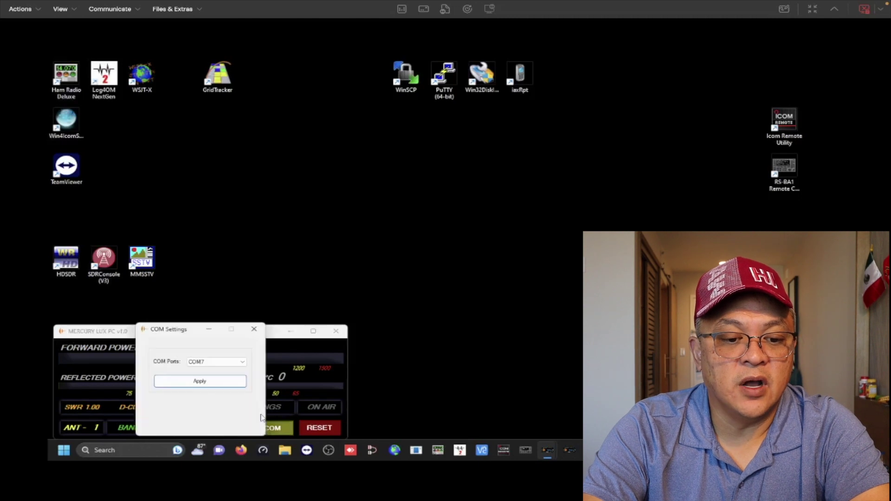
left_click(227, 388)
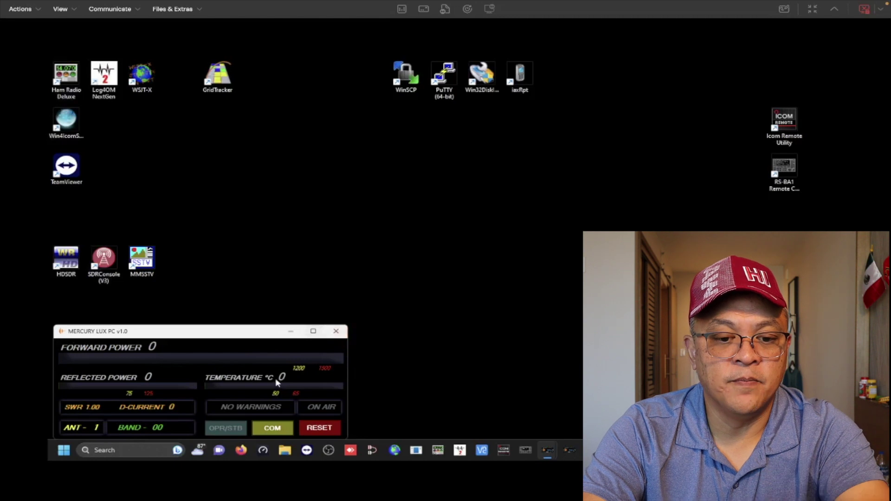
Close v1.0, launch Mercury LUX PC v1.2, dismiss the serial error, and apply COM7.
left_click(336, 332)
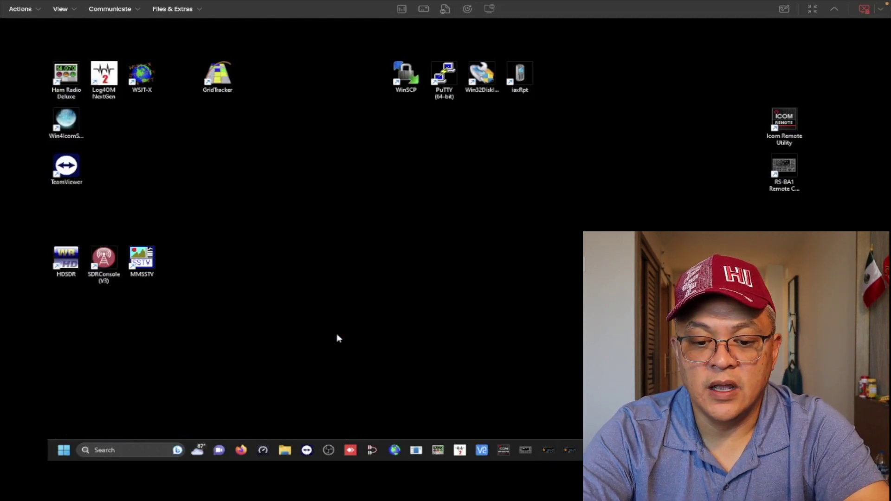
left_click(569, 451)
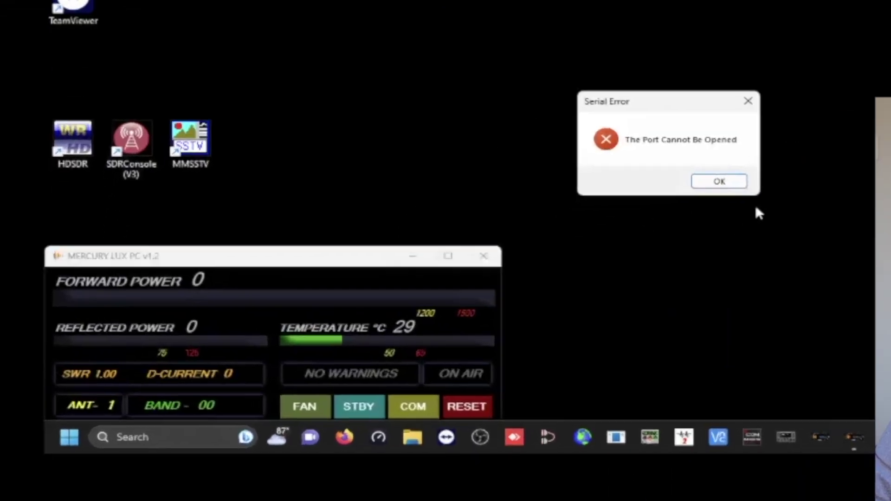
left_click(738, 176)
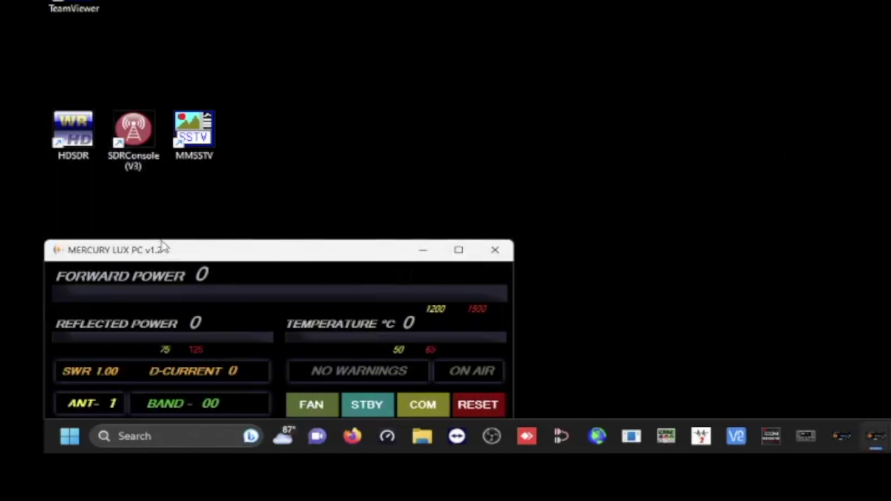
left_click(433, 406)
left_click(307, 332)
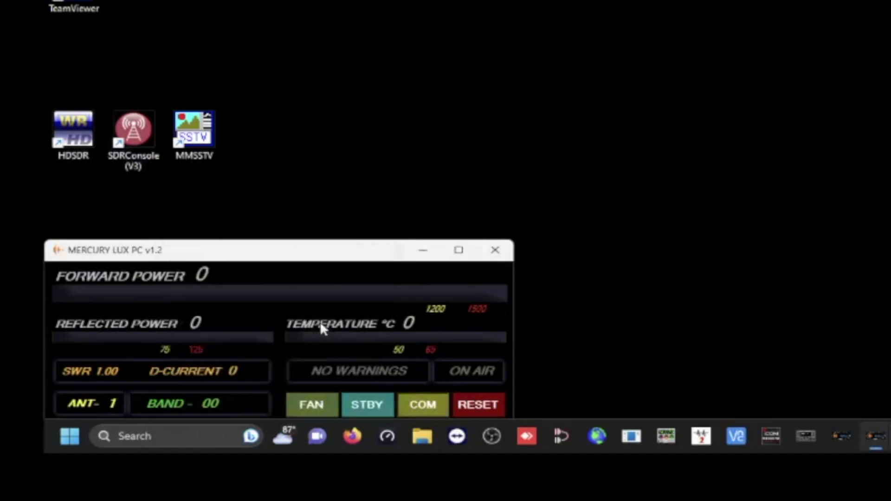
Try toggling standby twice, continuing past the port-closed errors, then reapply COM7.
left_click(367, 408)
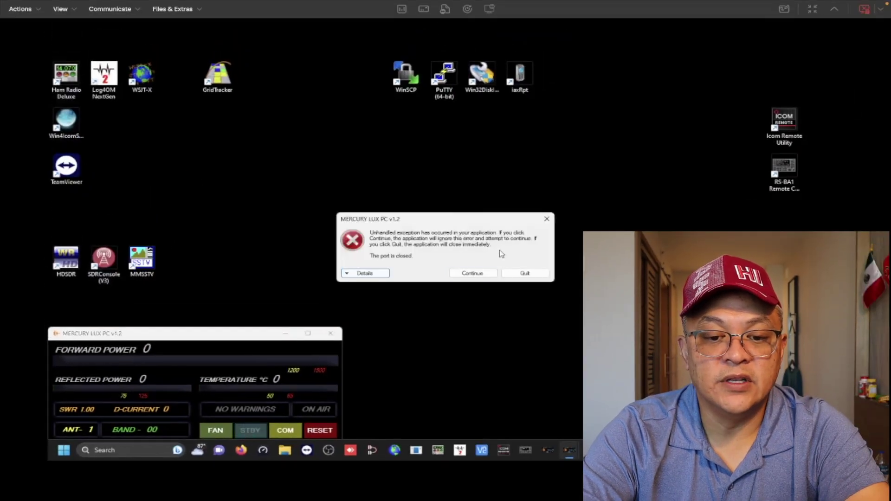
left_click(472, 273)
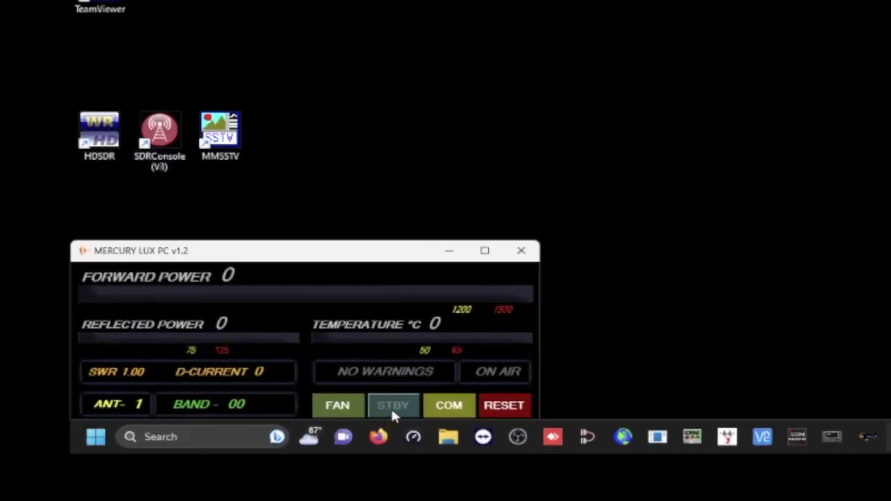
left_click(394, 408)
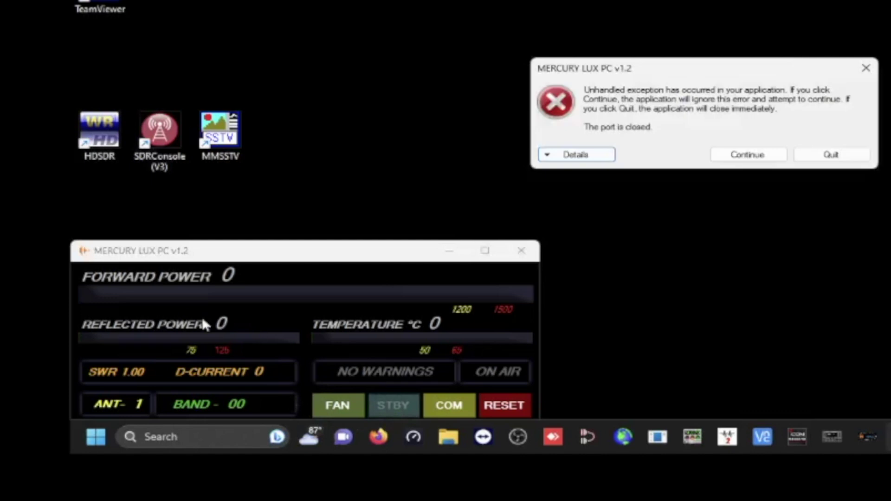
left_click(754, 158)
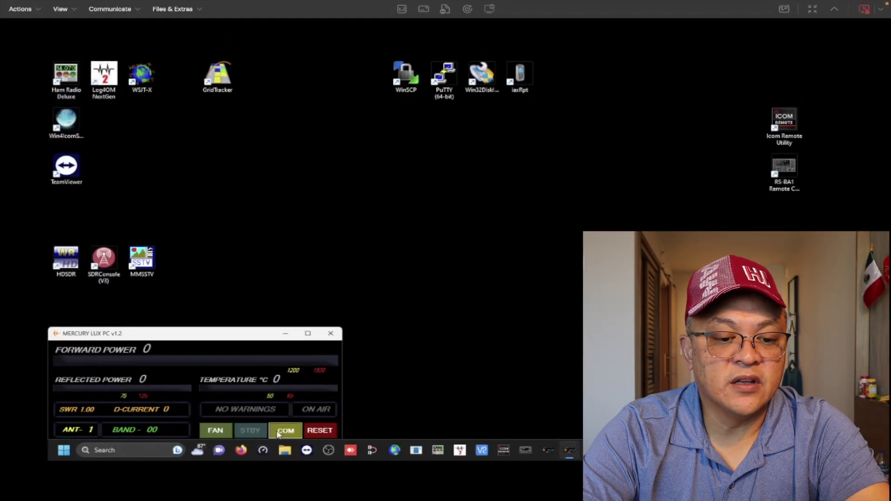
left_click(278, 434)
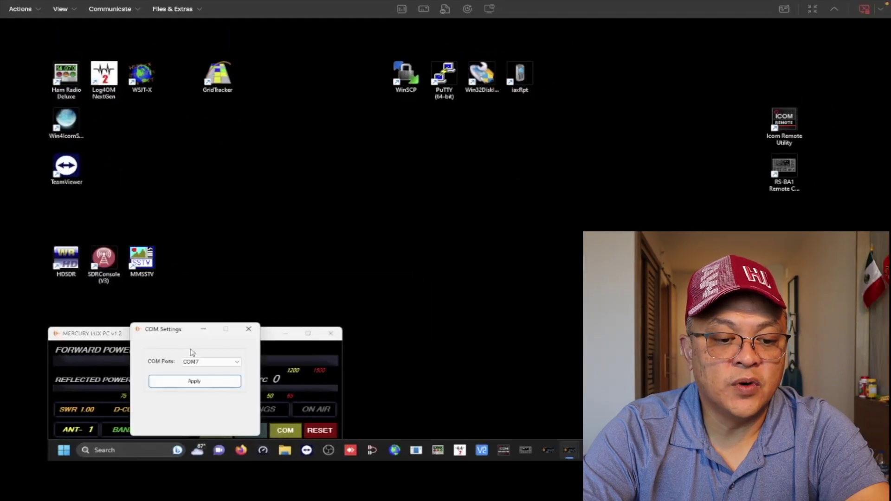
left_click(209, 382)
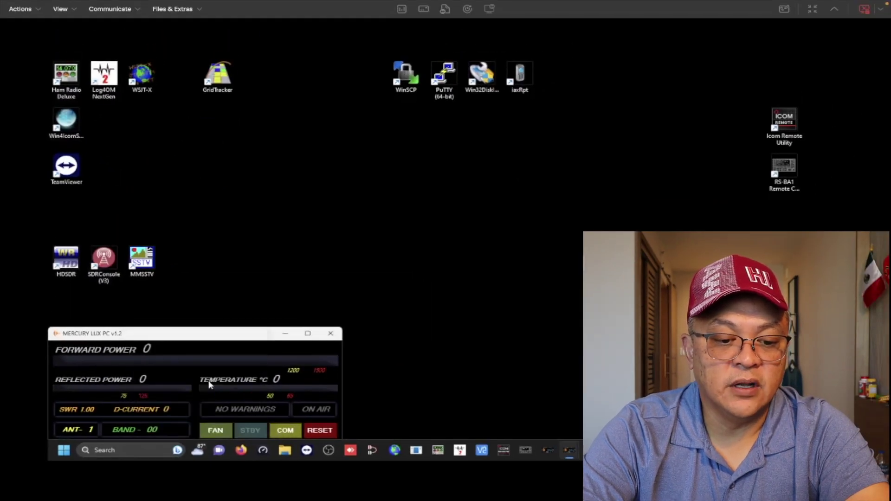
Restart Mercury LUX PC v1.2, dismiss the serial port error, and apply COM7 again.
left_click(331, 334)
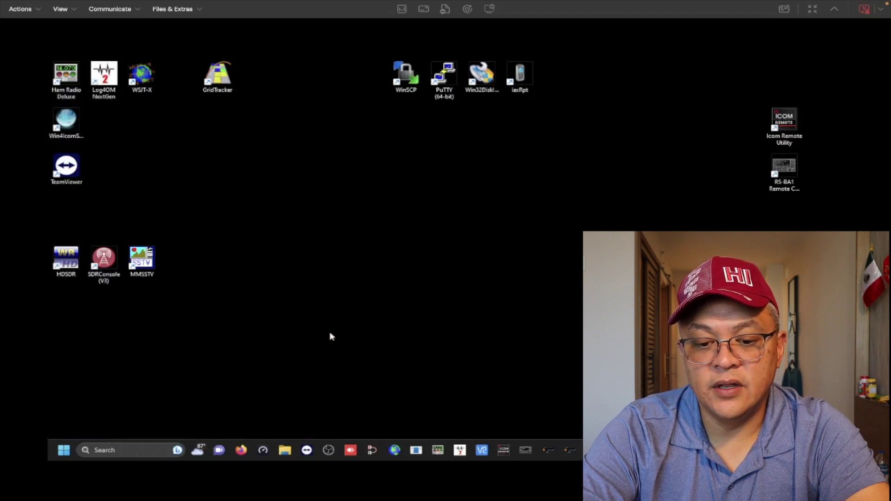
left_click(570, 452)
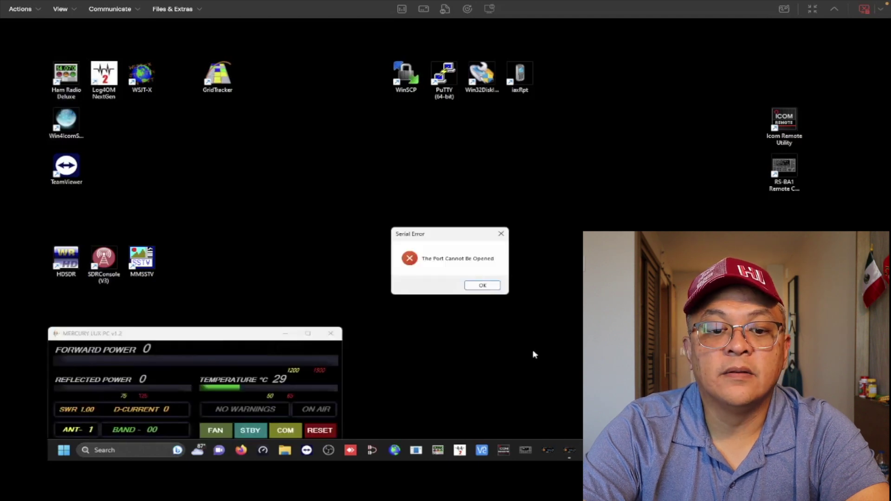
left_click(481, 285)
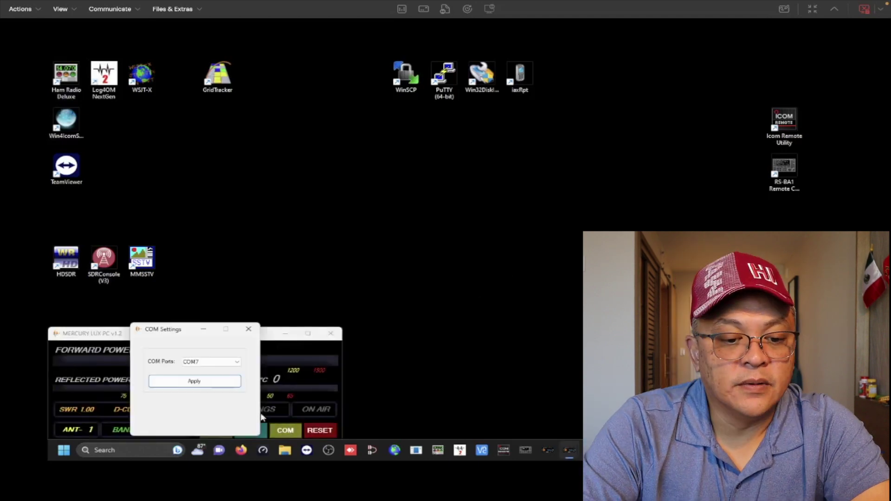
left_click(210, 383)
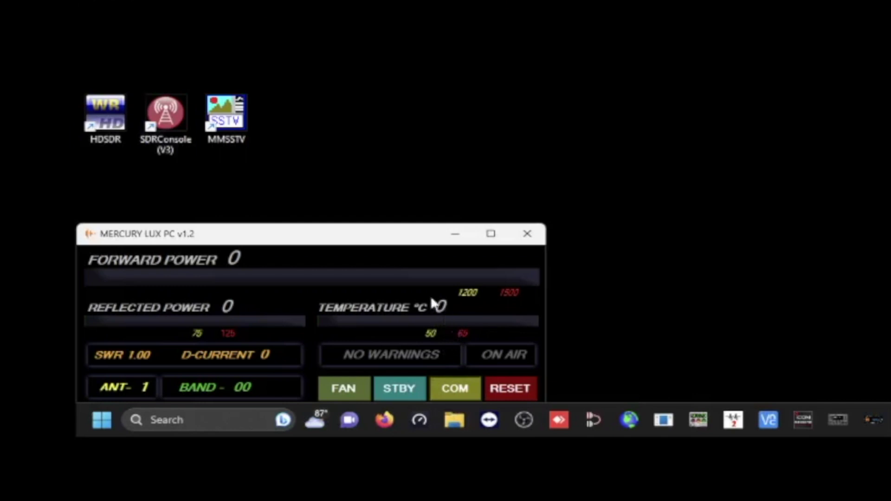
Reapply COM7 in the port settings so live temperature and band readings appear.
left_click(460, 392)
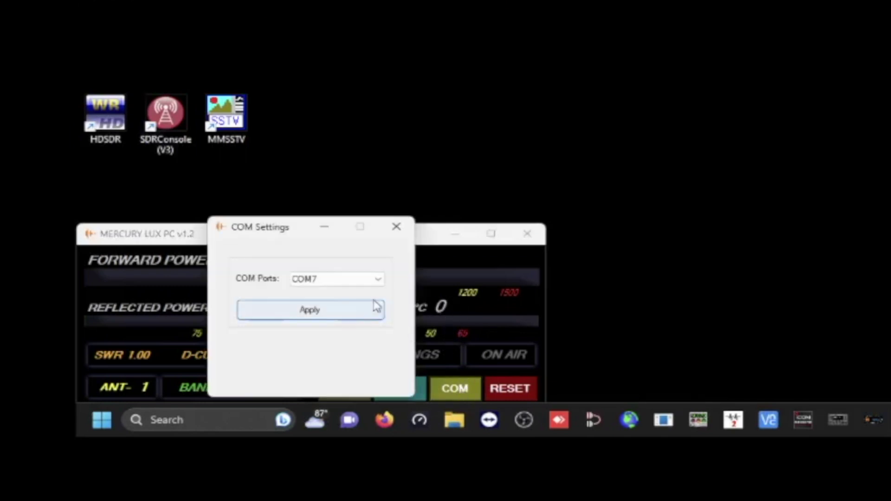
left_click(398, 232)
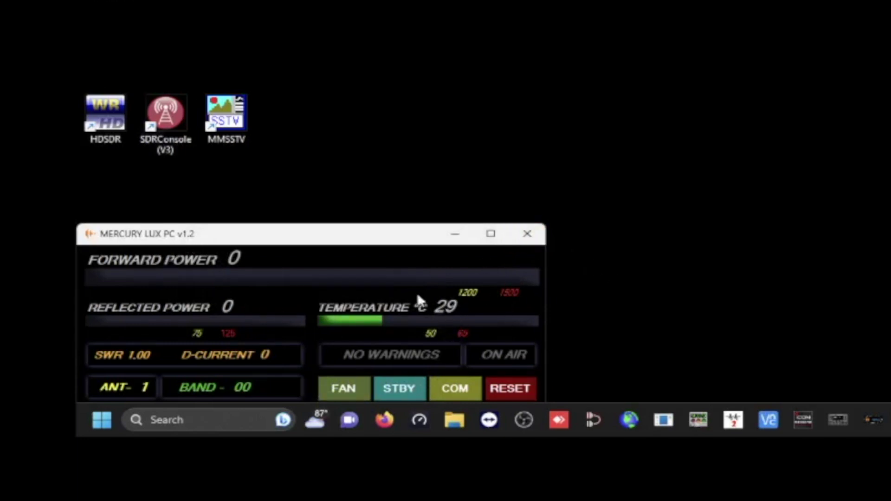
left_click(452, 386)
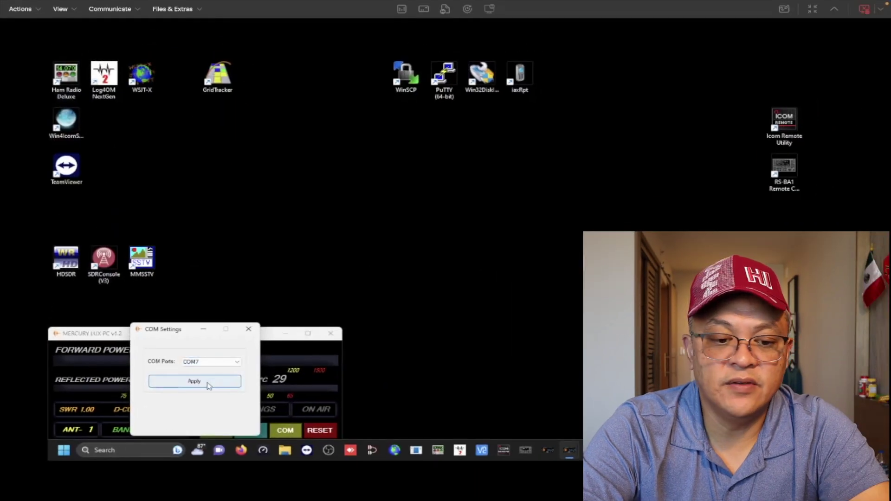
left_click(288, 327)
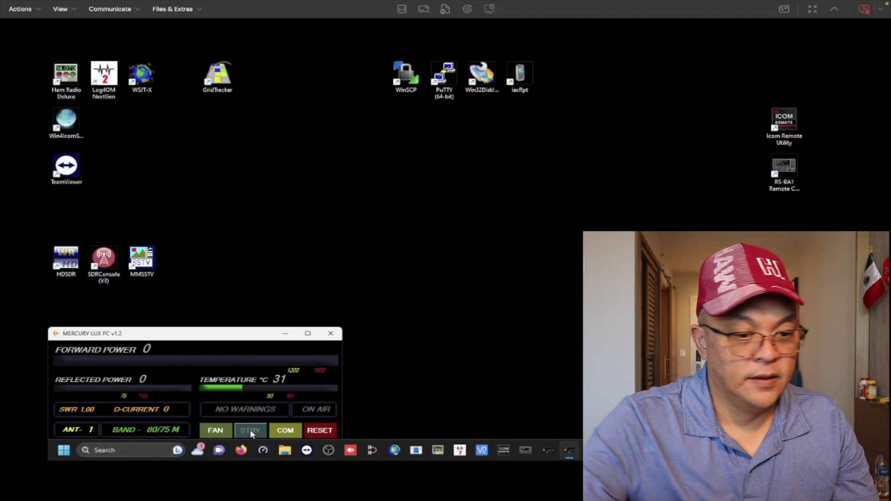
Engage standby with the STBY button so it turns teal.
left_click(250, 431)
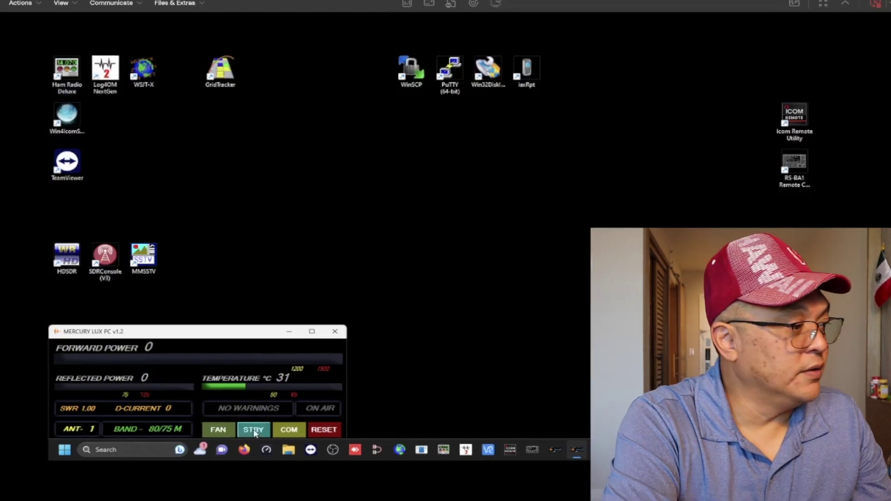